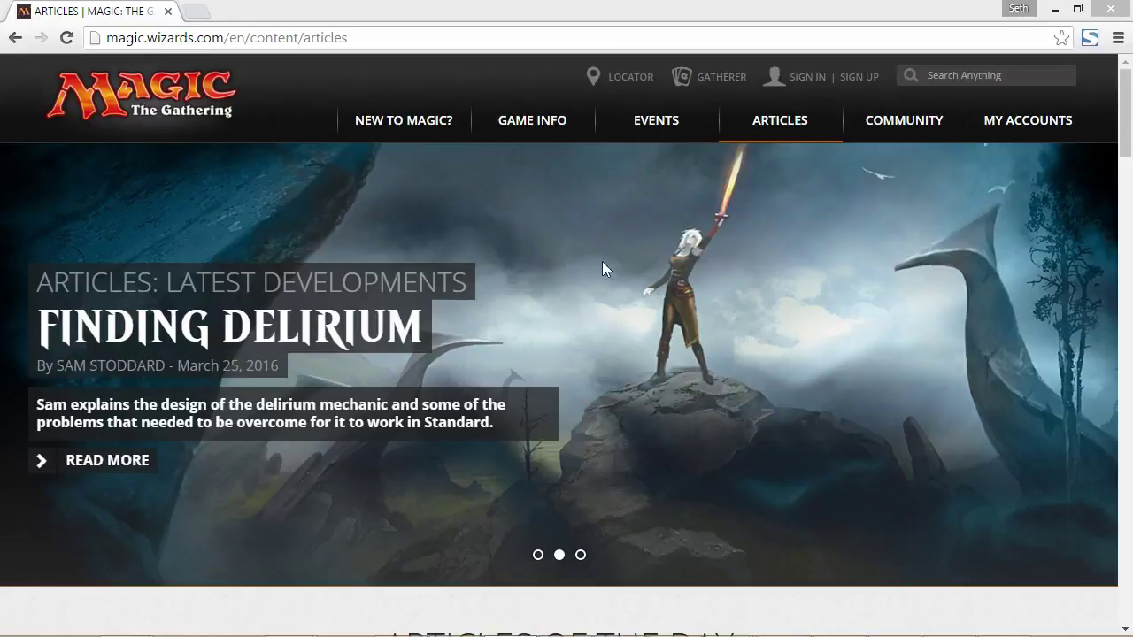
Open the Magic Online products page from the Game Info > Products menu
mouse_move(529, 139)
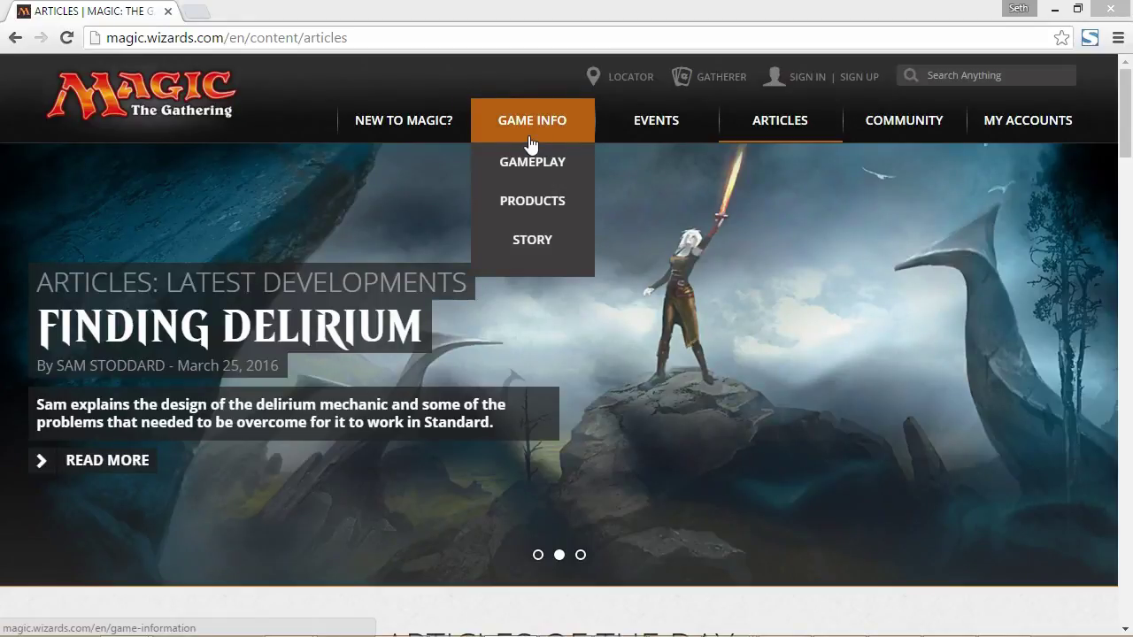
mouse_move(531, 201)
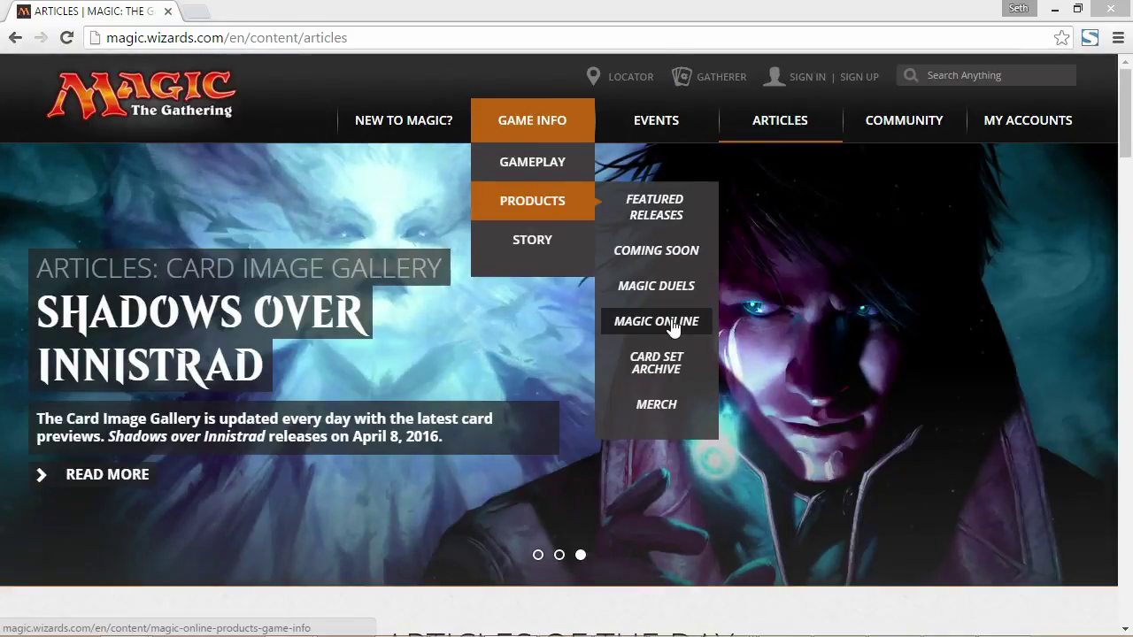
click(671, 324)
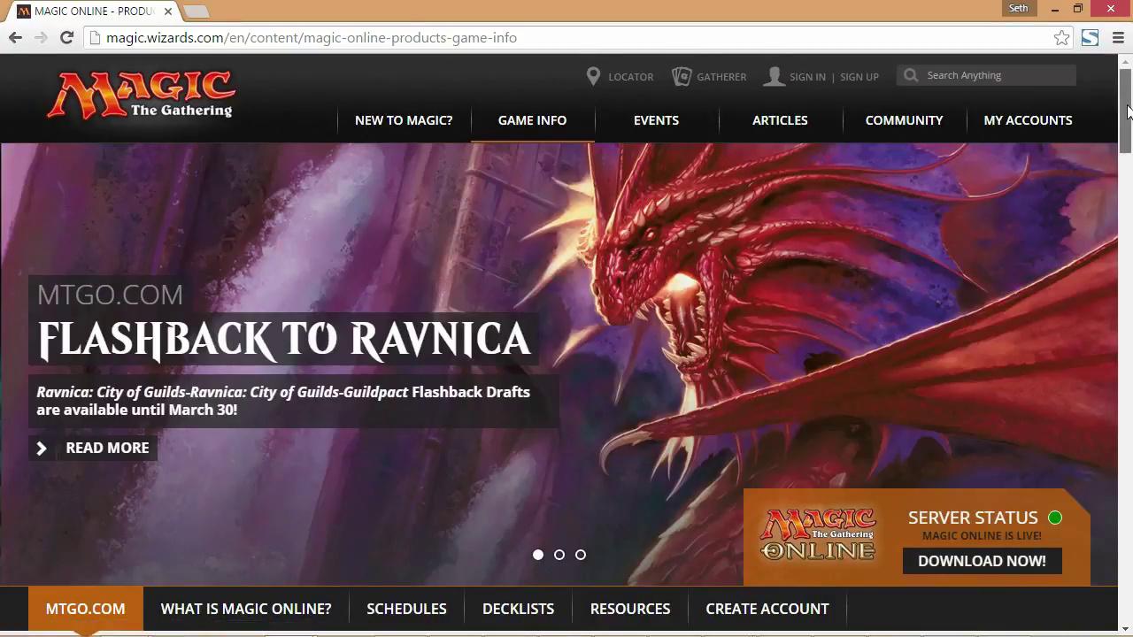
Browse the Magic Online products page and go to the Download Magic Online Client page
drag(1128, 112, 1130, 226)
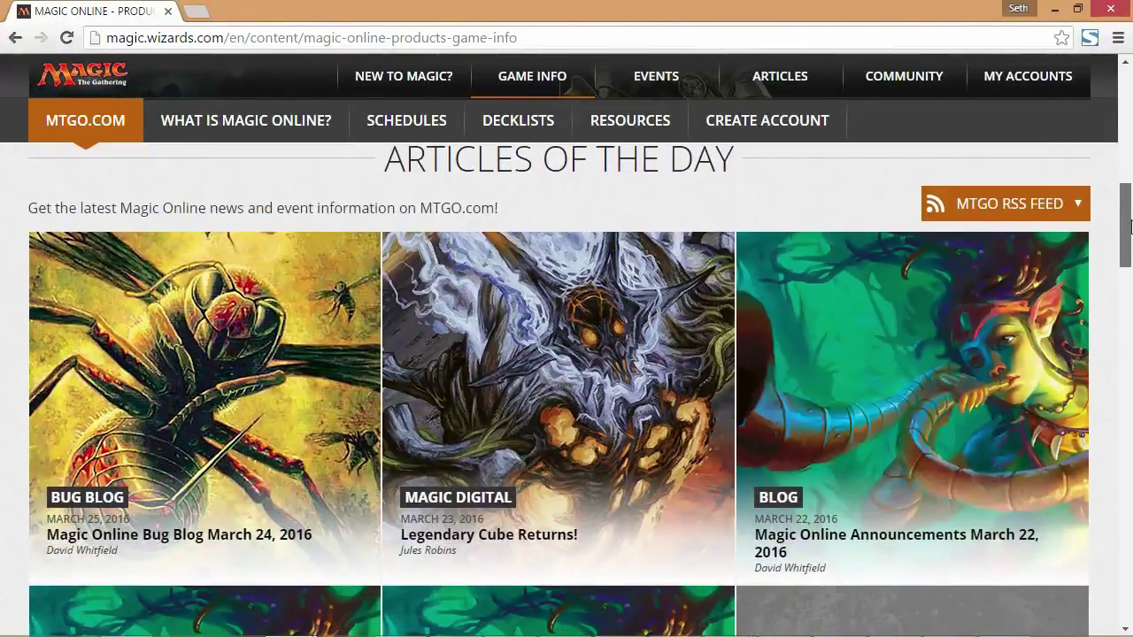
drag(1130, 226, 1130, 114)
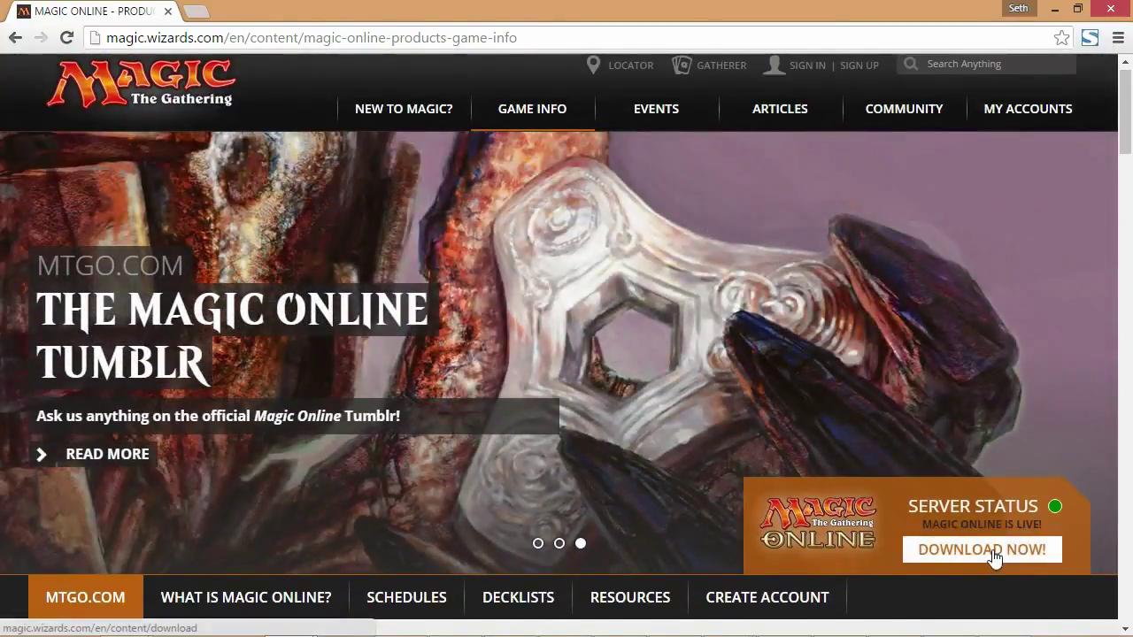
click(993, 558)
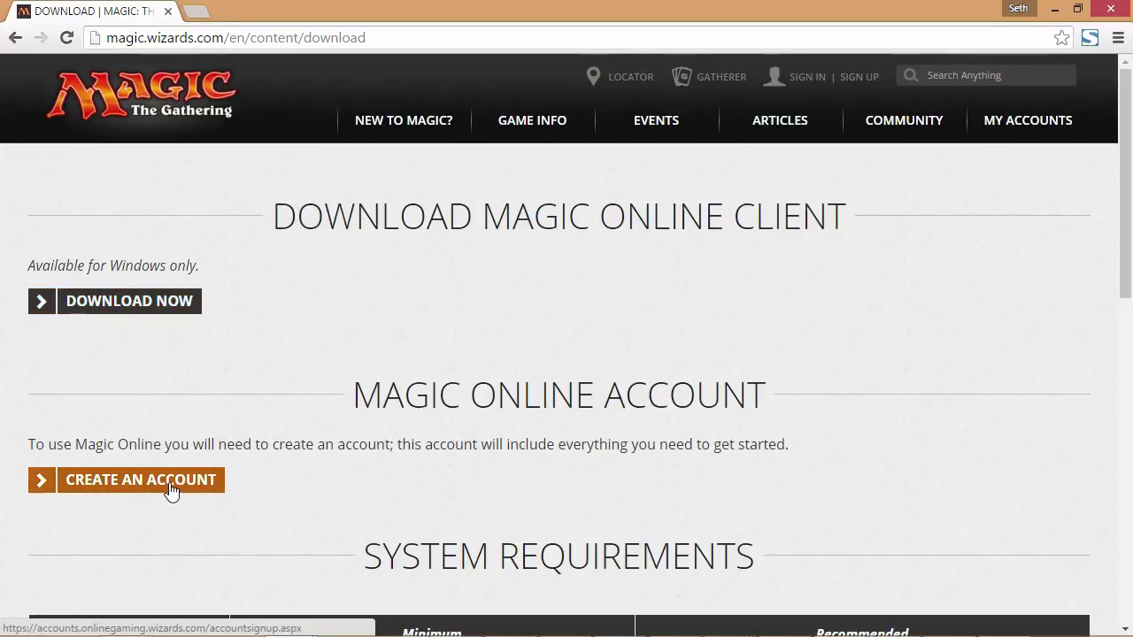
scroll(425, 460, down, 4)
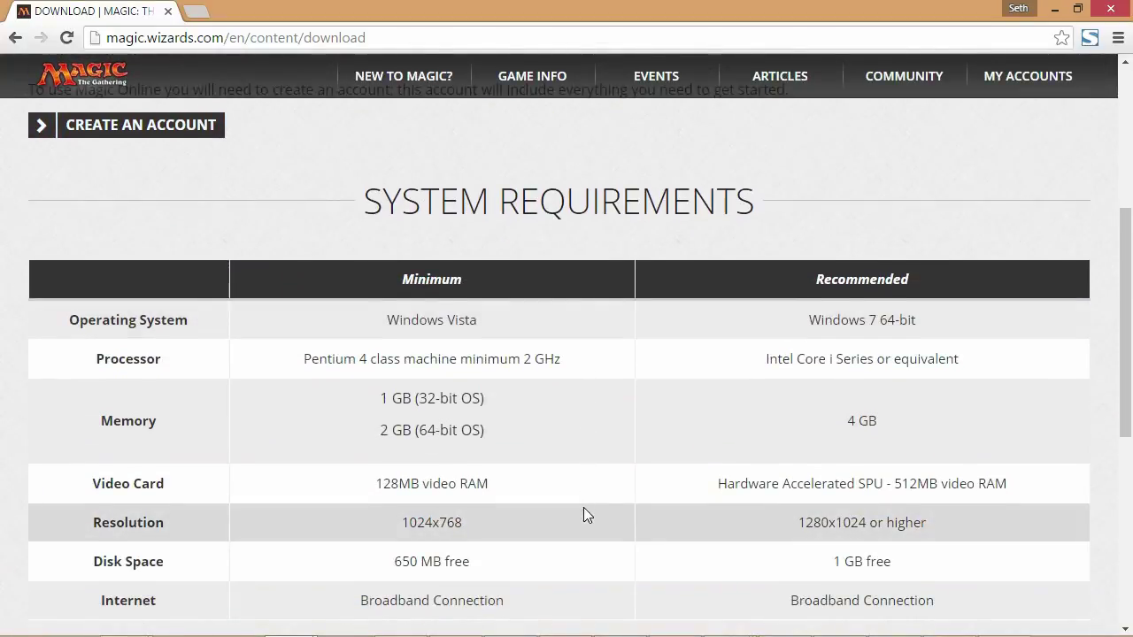
scroll(583, 508, down, 1)
scroll(583, 508, up, 3)
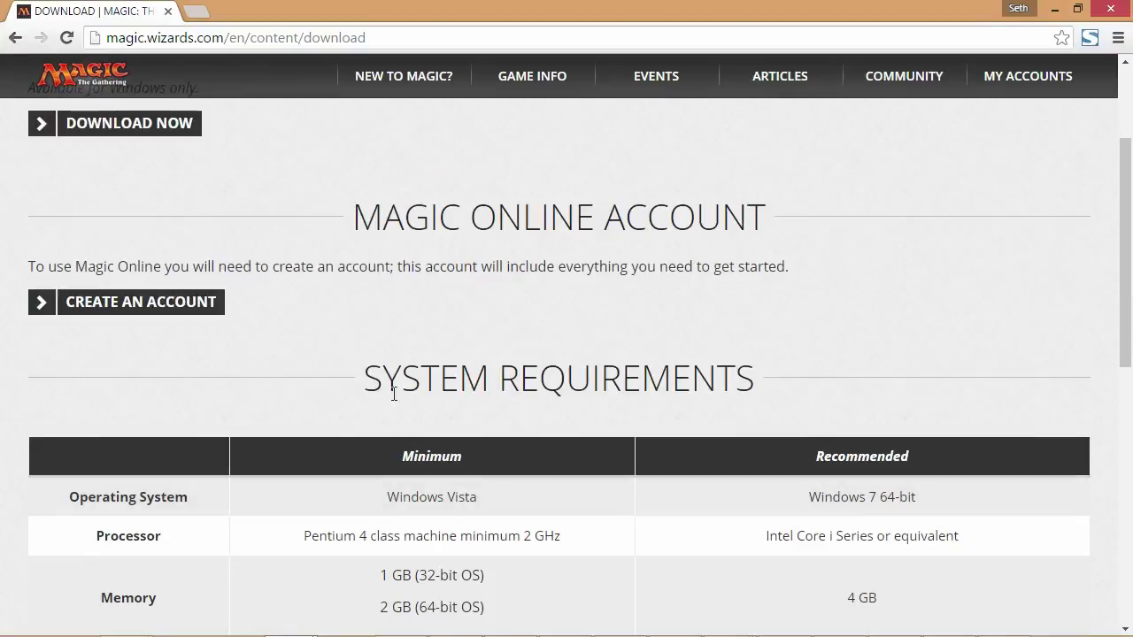
scroll(346, 346, up, 1)
scroll(328, 398, down, 1)
scroll(310, 416, up, 1)
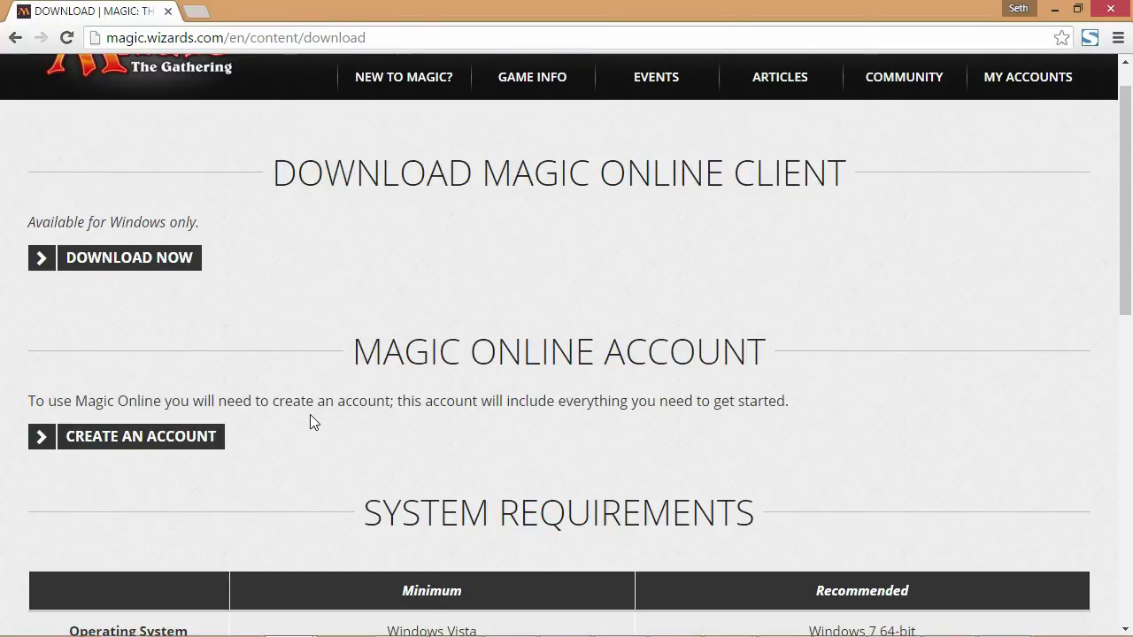
scroll(309, 422, up, 1)
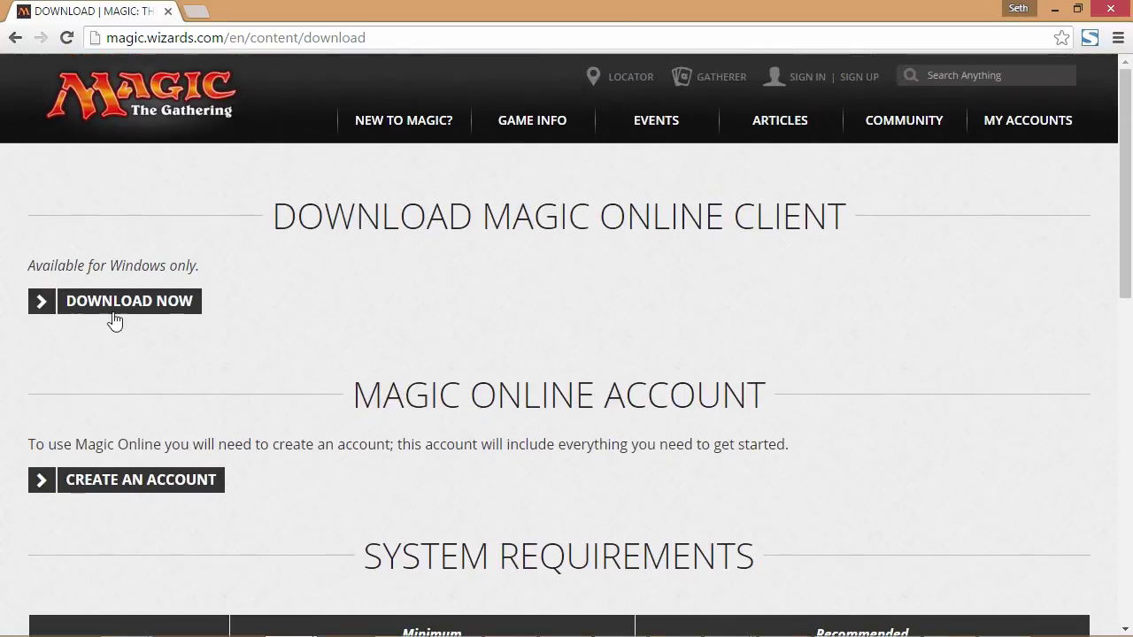
Start a new Magic Online account and enter the month, day and year of birth
click(156, 485)
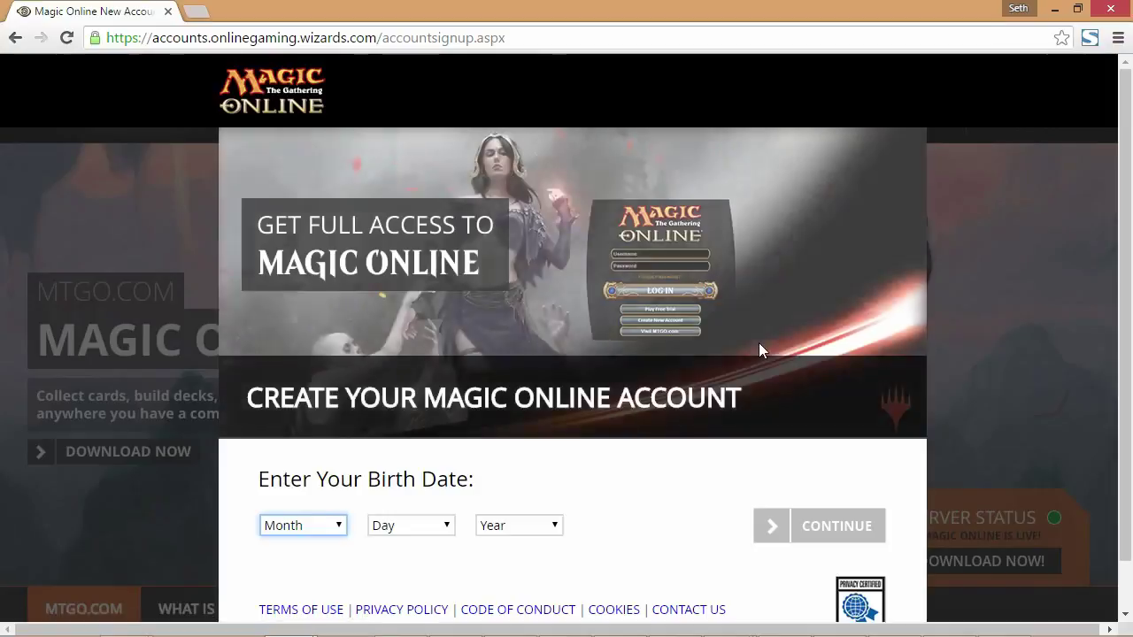
scroll(758, 342, down, 1)
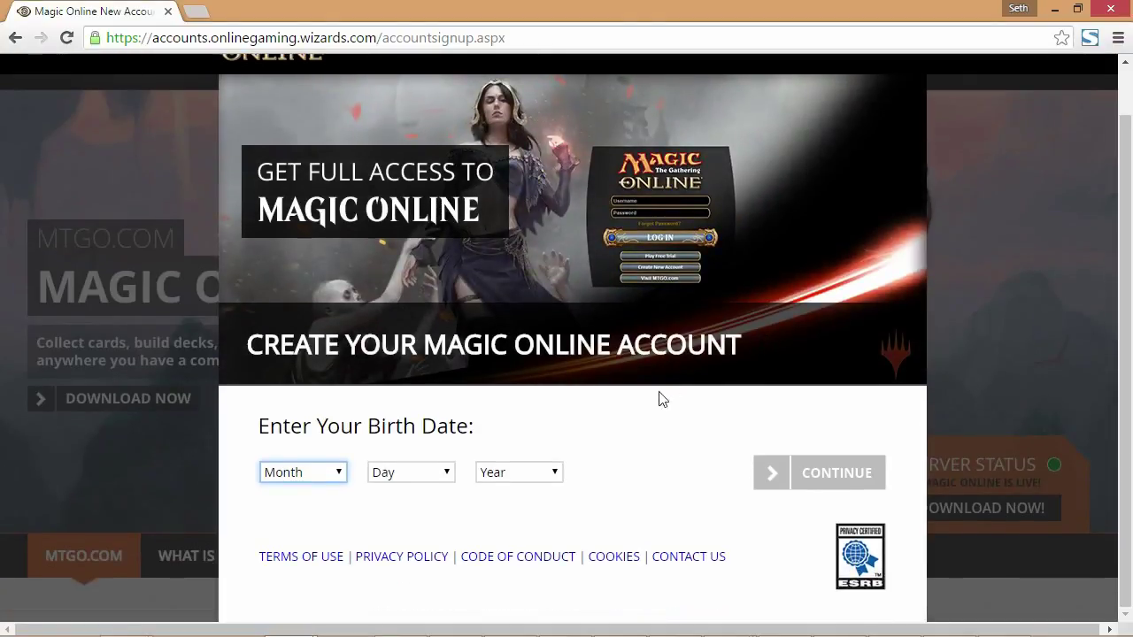
click(309, 469)
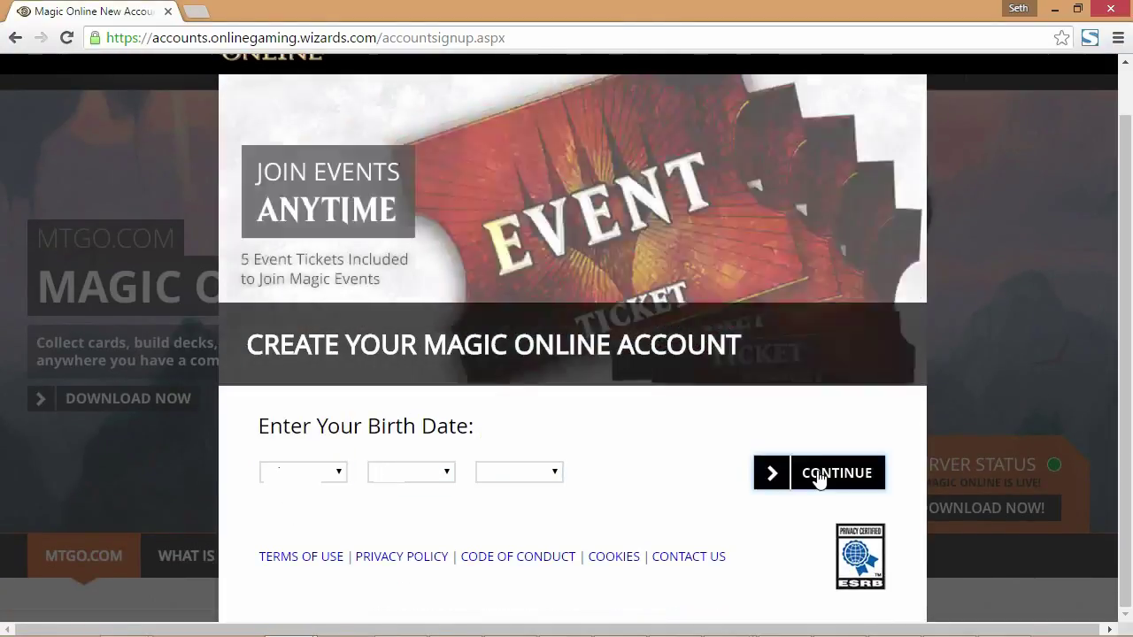
click(827, 472)
Answer the experience question with 'Lots!' to reach the account details form
scroll(632, 433, down, 2)
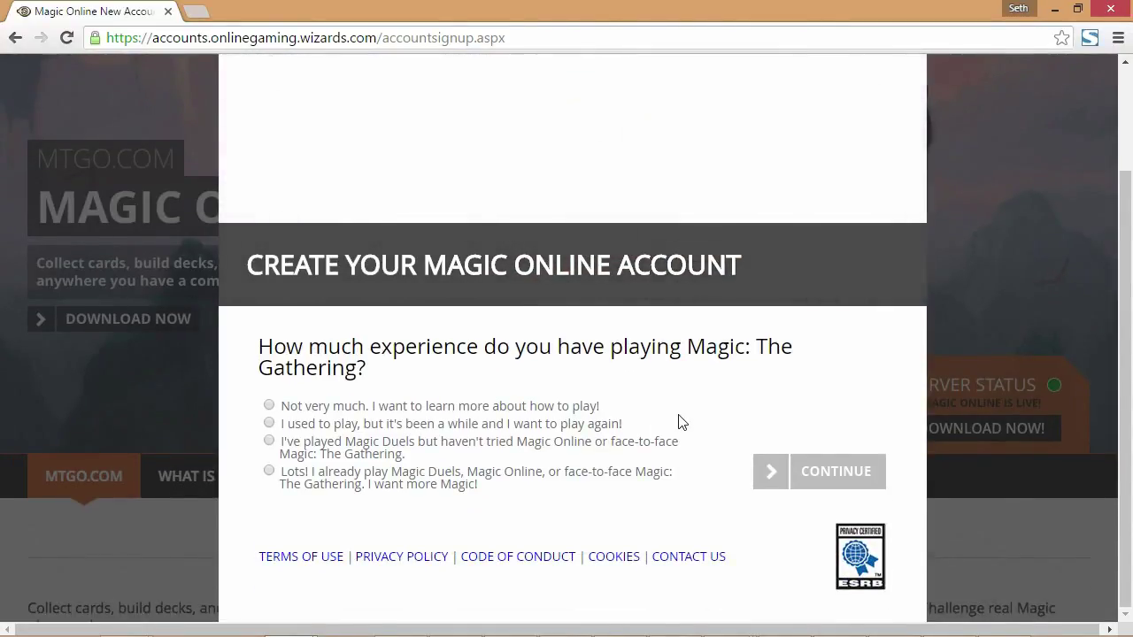
click(270, 471)
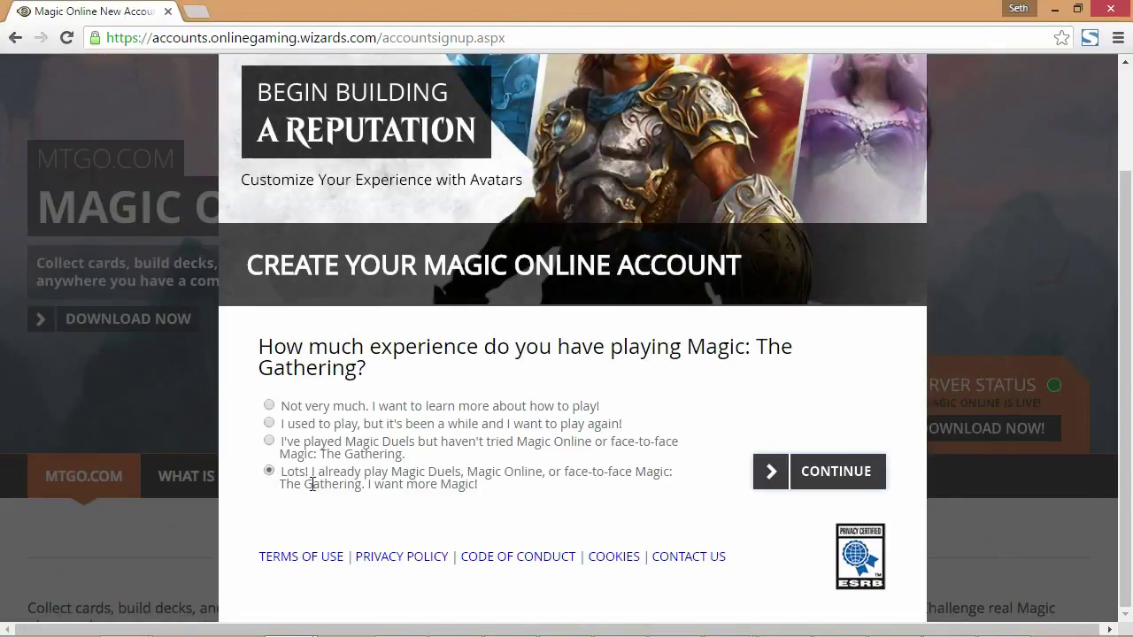
click(791, 470)
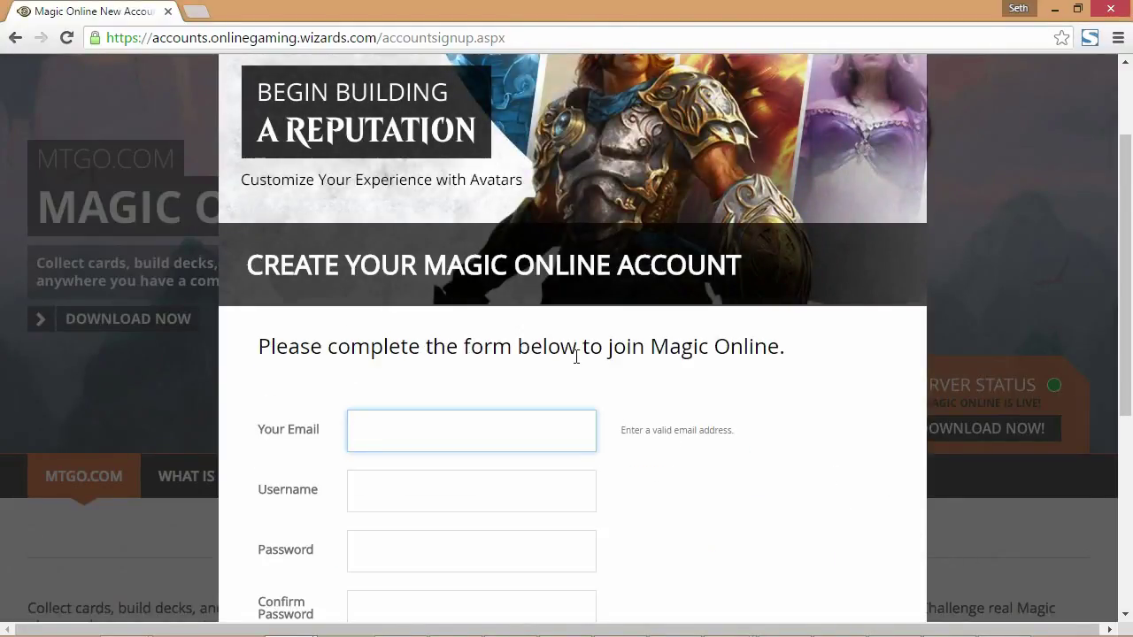
Enter the email address, username, and the account password twice
scroll(703, 321, down, 2)
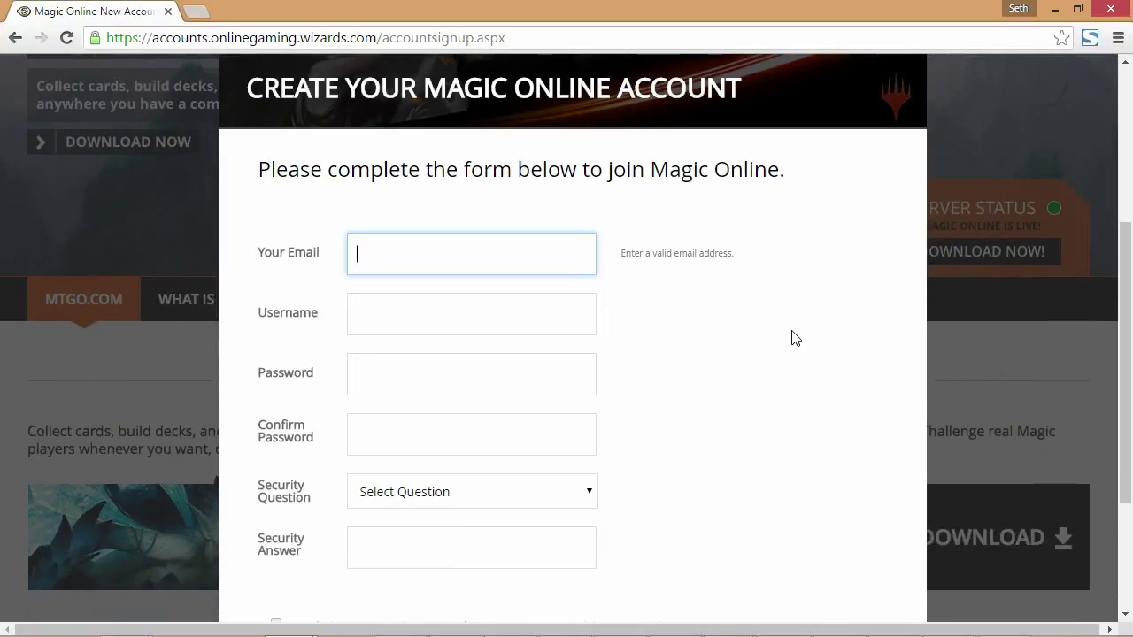
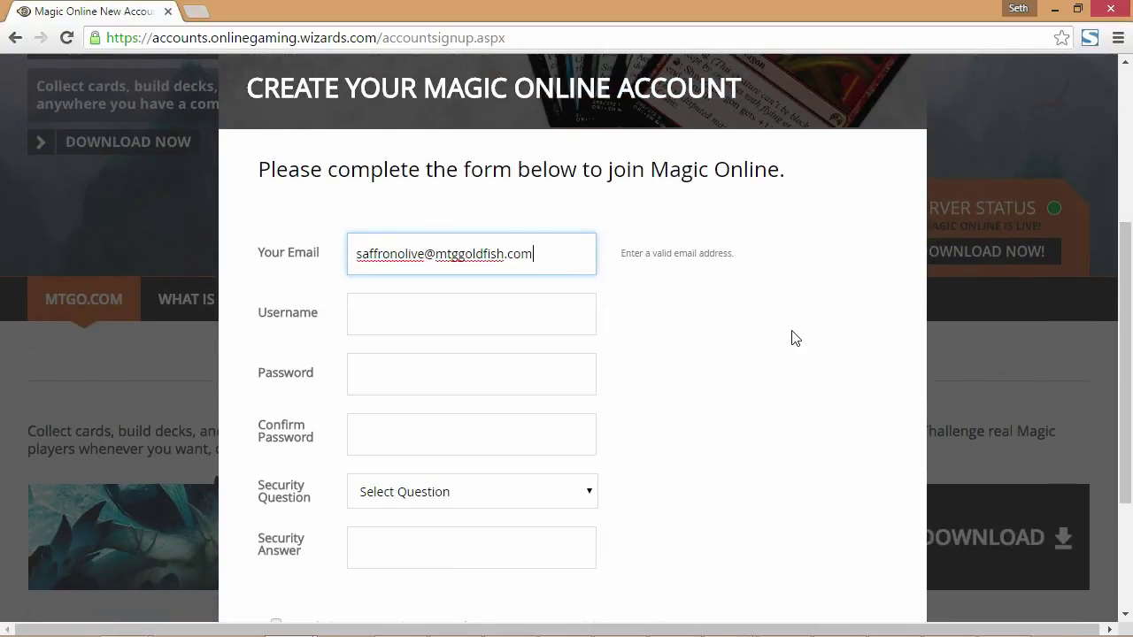
key(Tab)
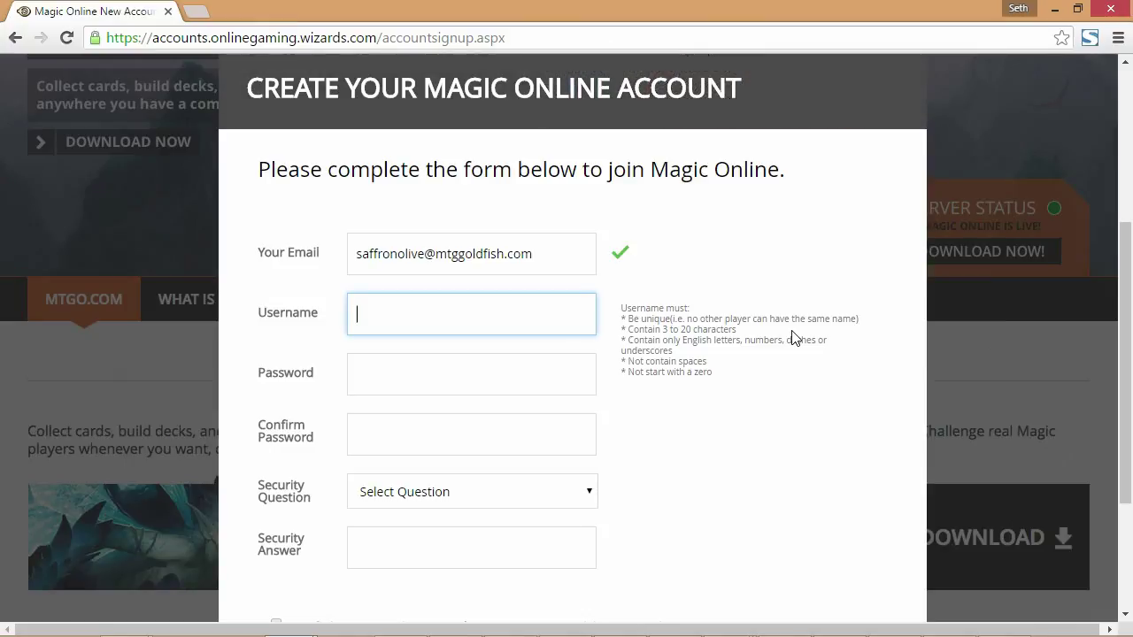
text(Omelett)
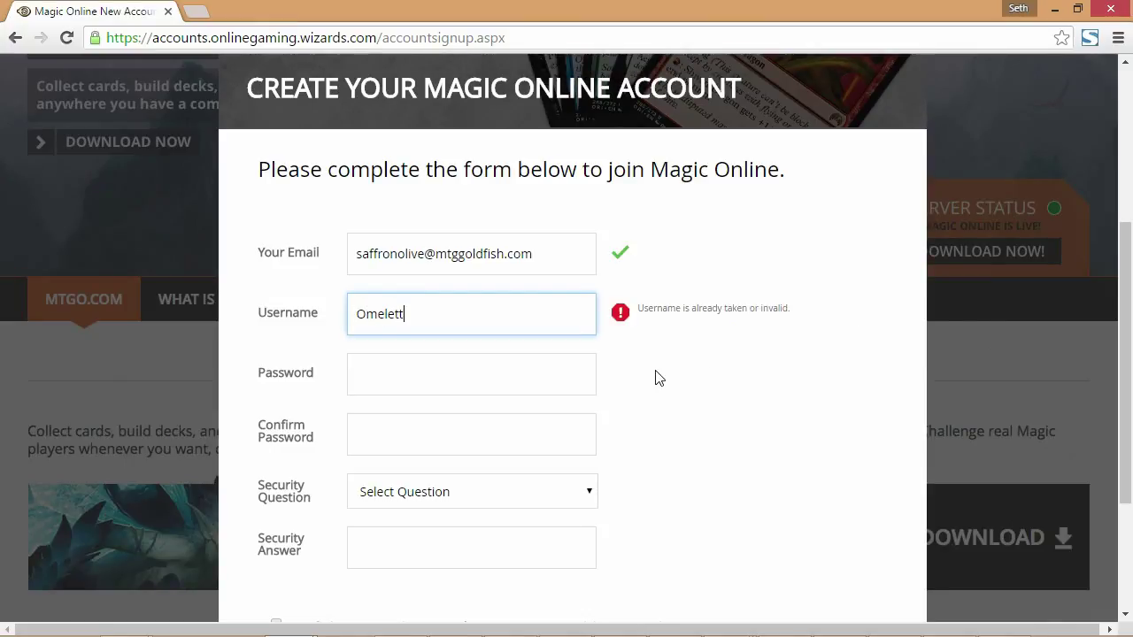
text(eBloom)
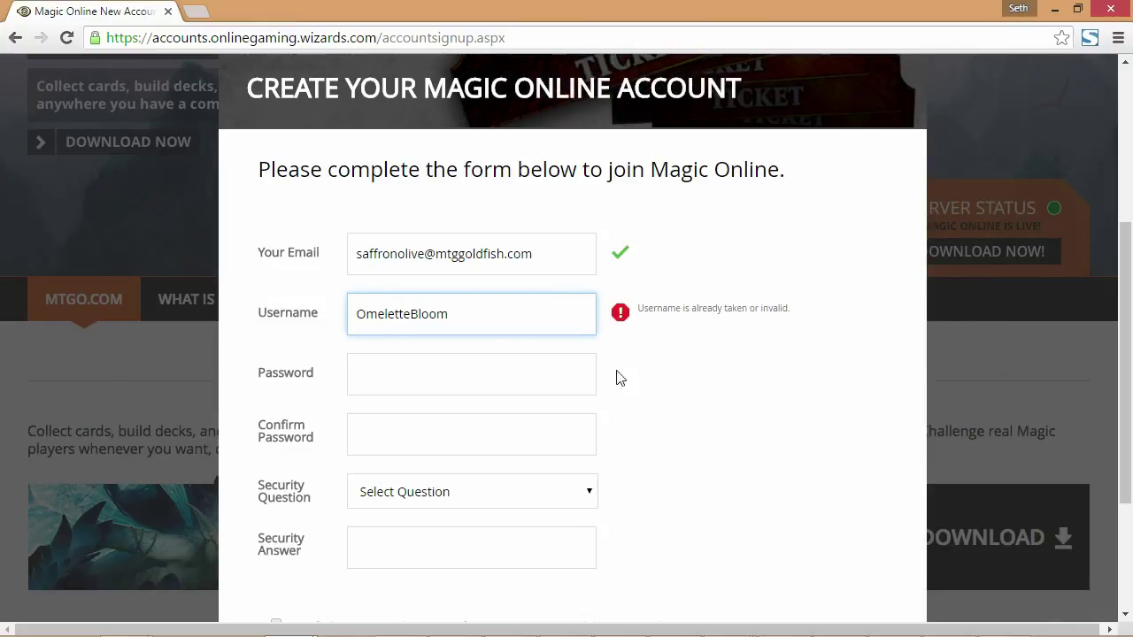
click(410, 381)
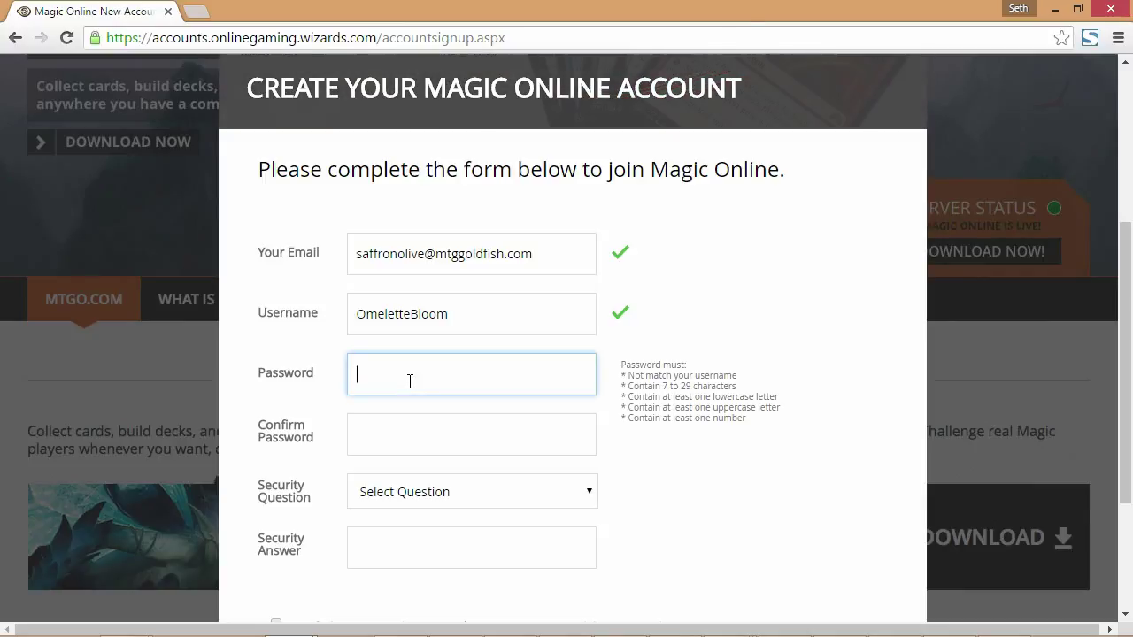
text(•••••••••)
key(Tab)
text(•••••••••)
Choose the 'who taught you Magic' security question, accept the User Agreement, and continue
scroll(510, 445, down, 1)
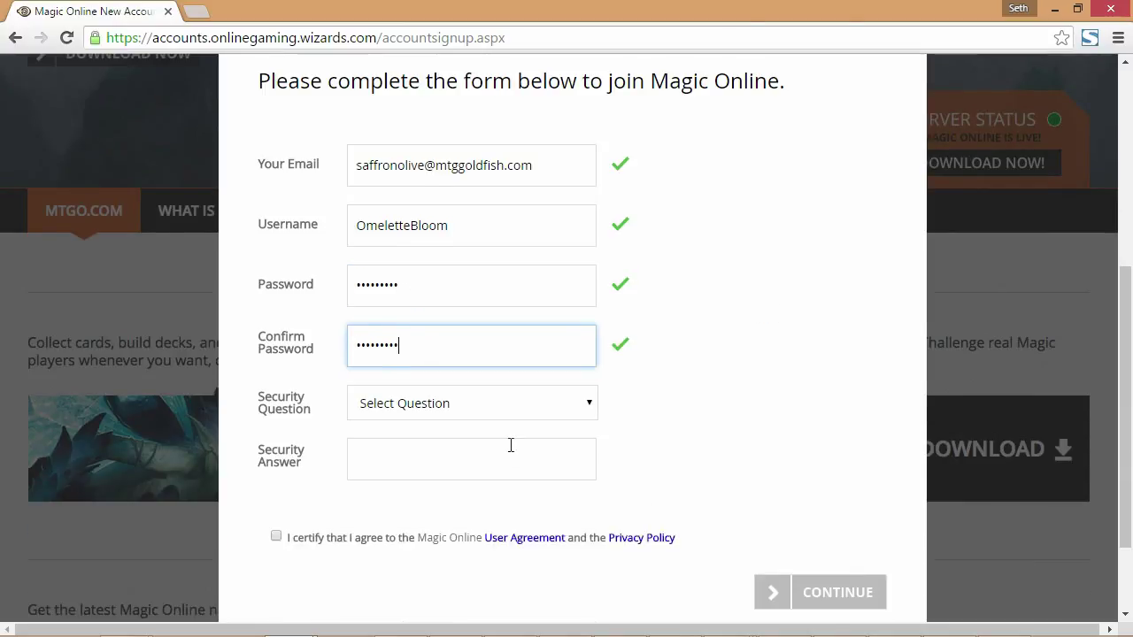
click(434, 407)
click(435, 447)
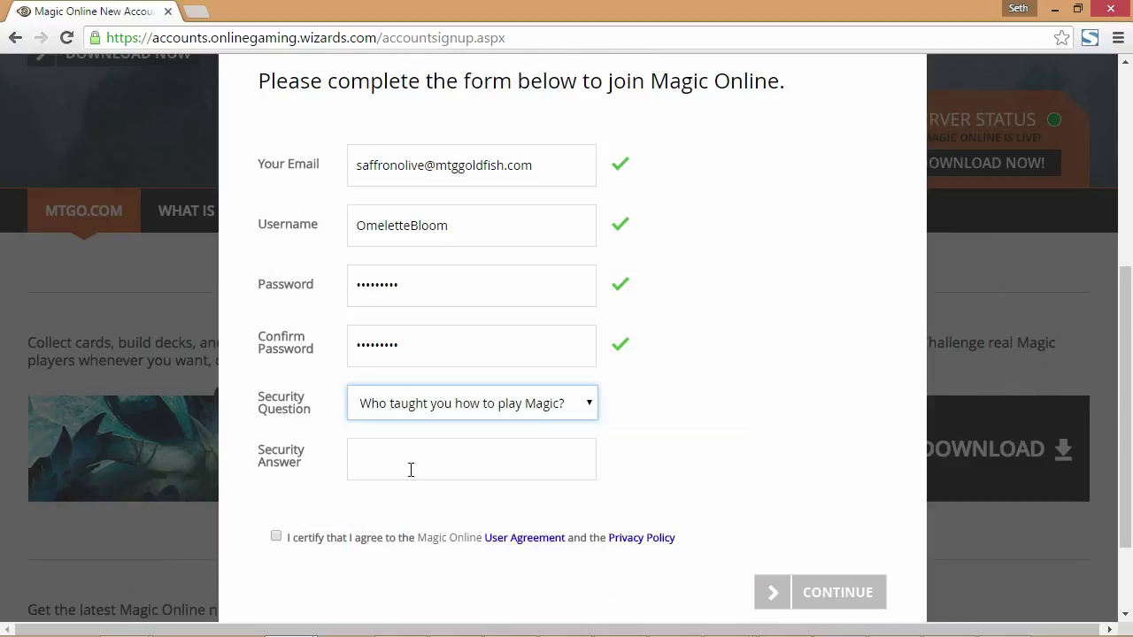
click(410, 470)
click(276, 536)
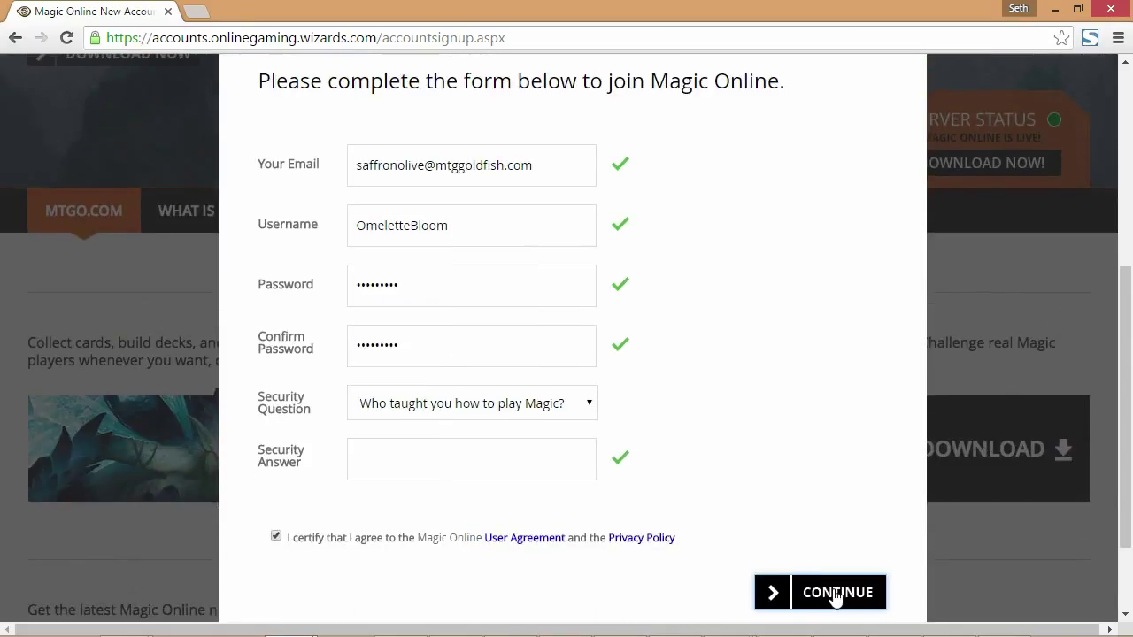
click(835, 599)
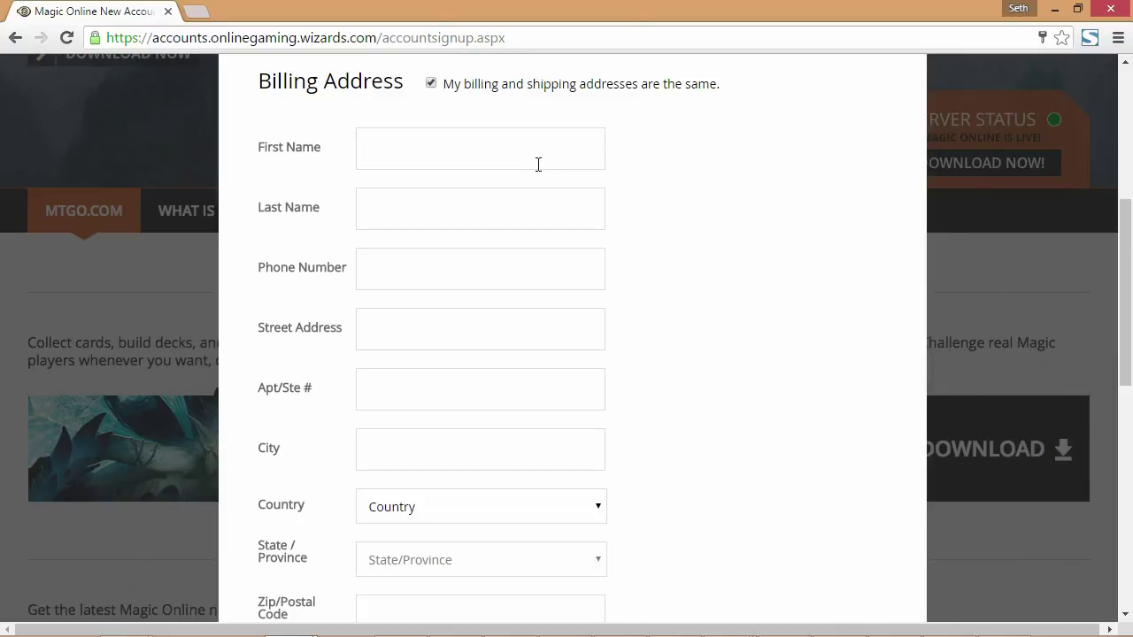
Fill in billing details and the verification code, then complete the $9.99 new-account purchase
scroll(836, 389, down, 6)
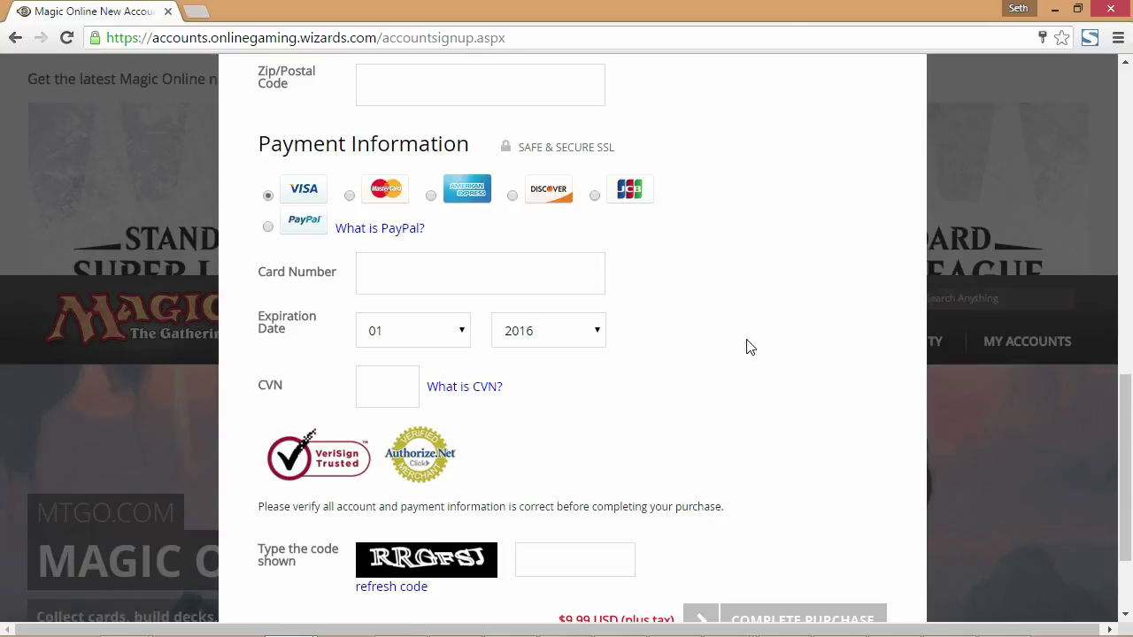
scroll(746, 347, up, 6)
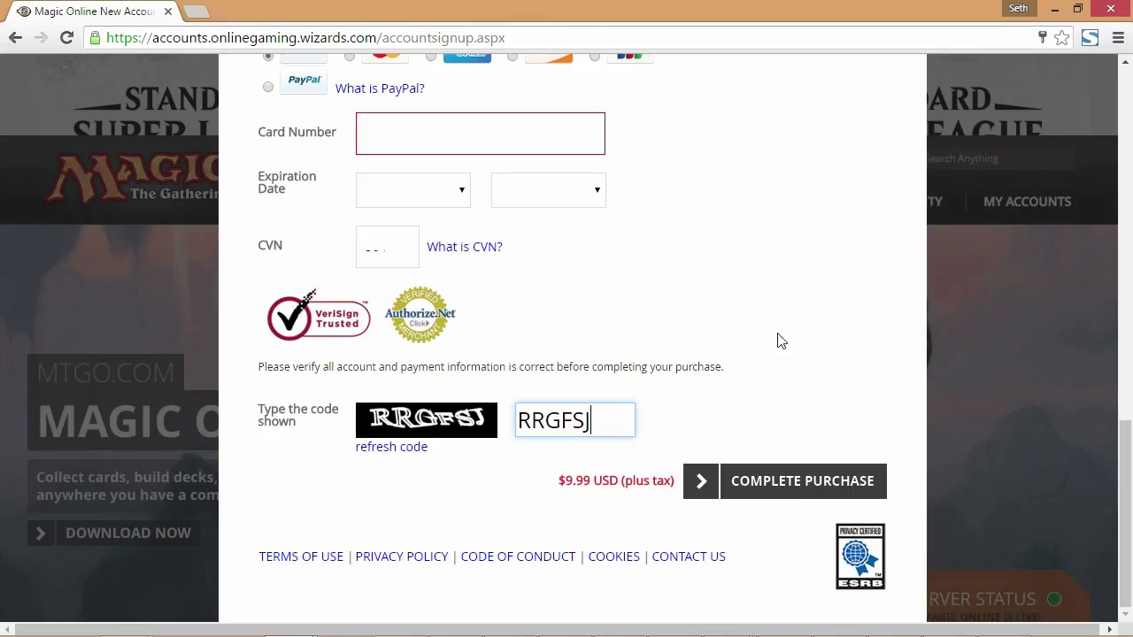
text(J)
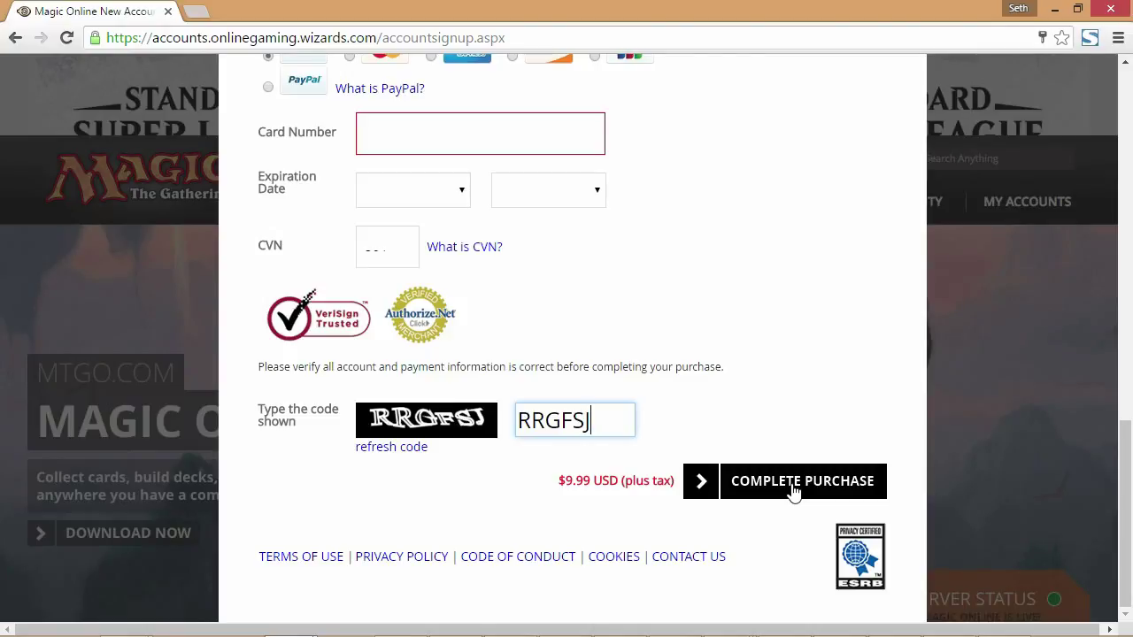
click(793, 493)
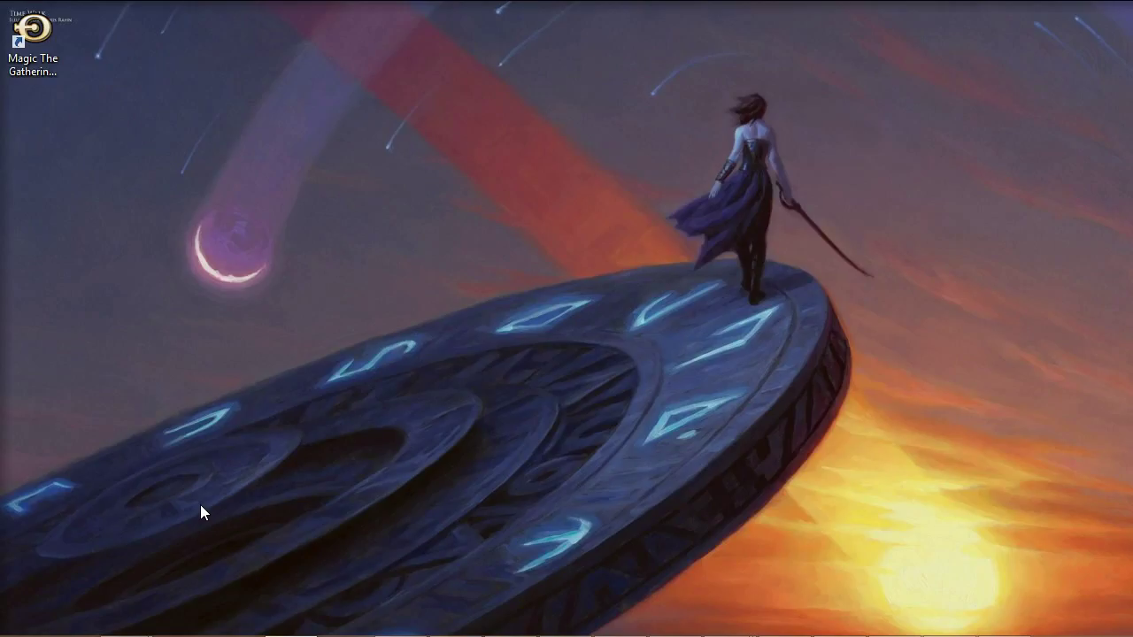
Launch Magic: The Gathering Online from the desktop and log in with the new account's credentials
click(37, 43)
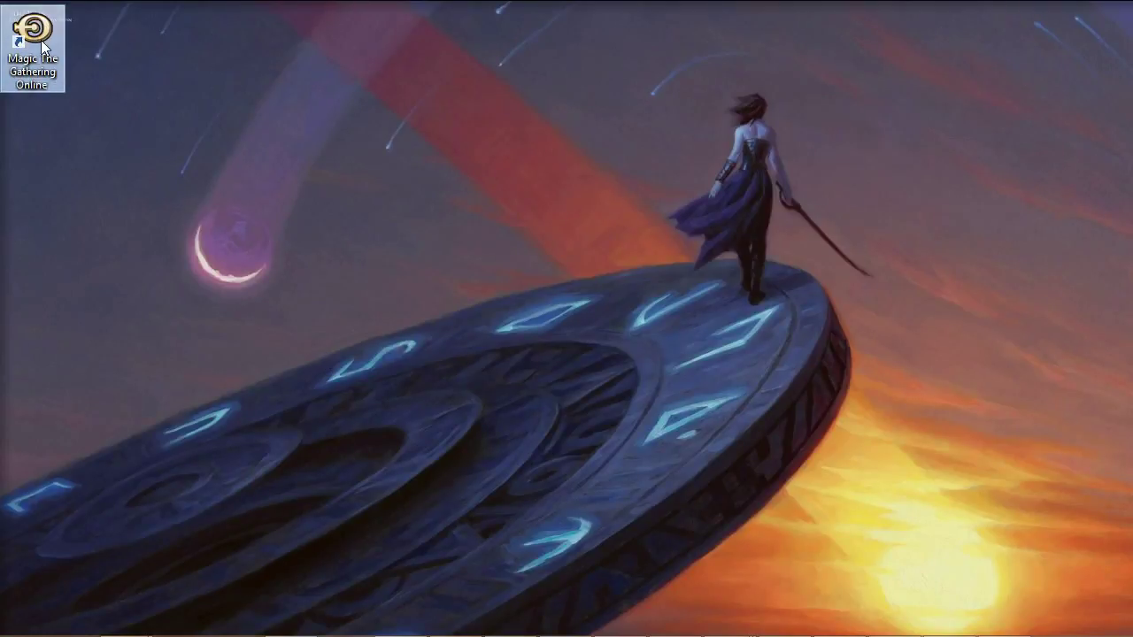
double_click(38, 49)
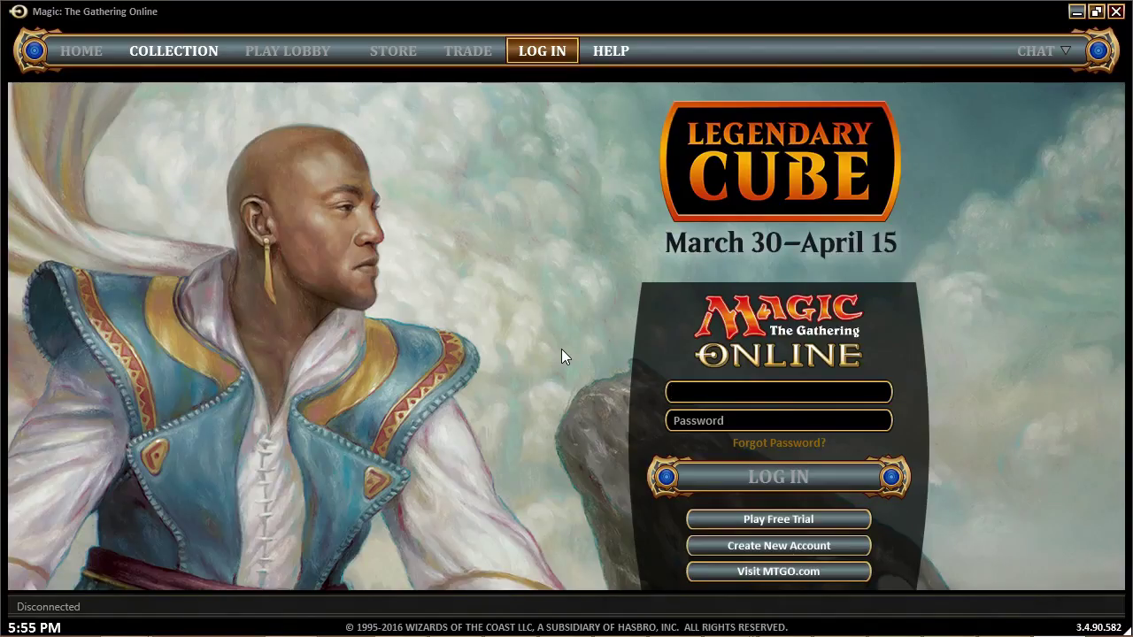
text(OmeletteBloom)
key(Tab)
text(*********)
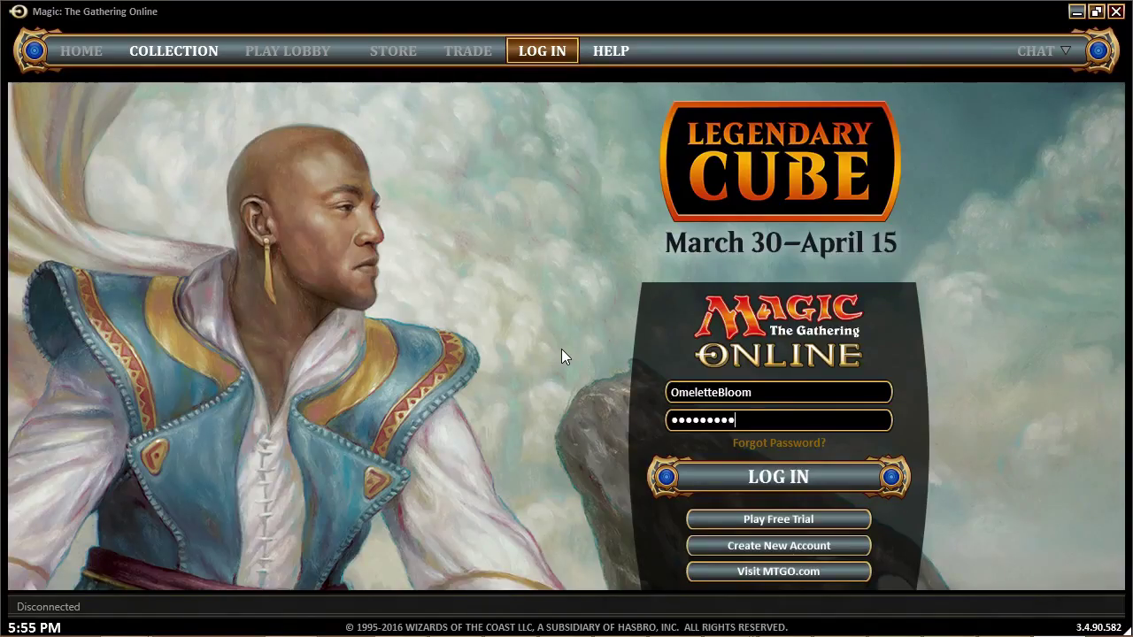
click(802, 490)
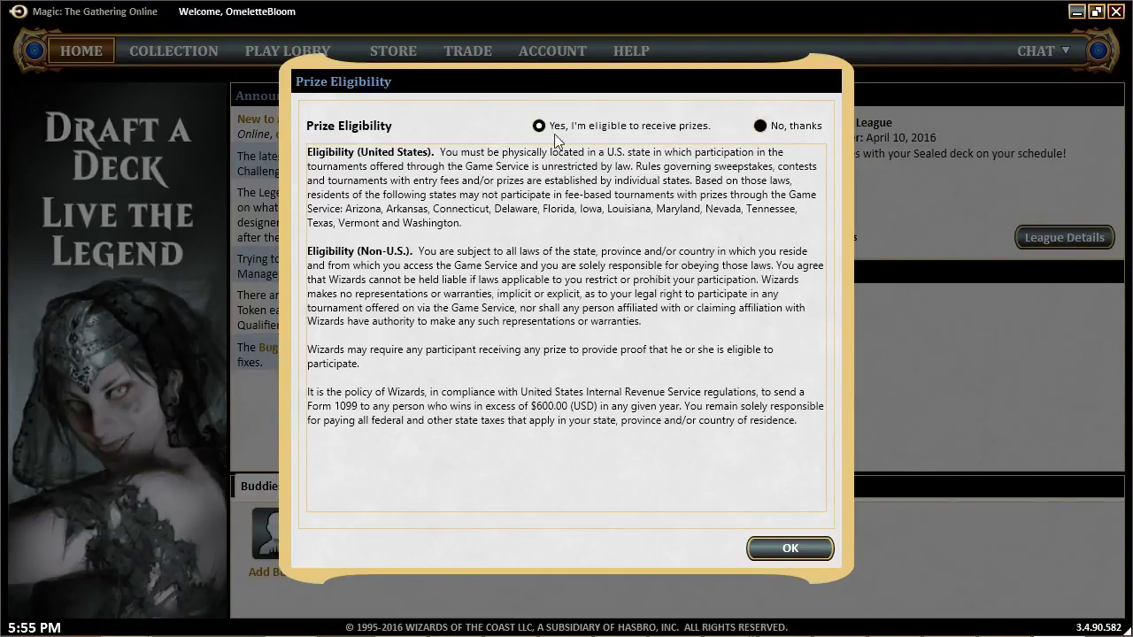
Confirm both the Prize Eligibility and Player Rewards notices
click(789, 548)
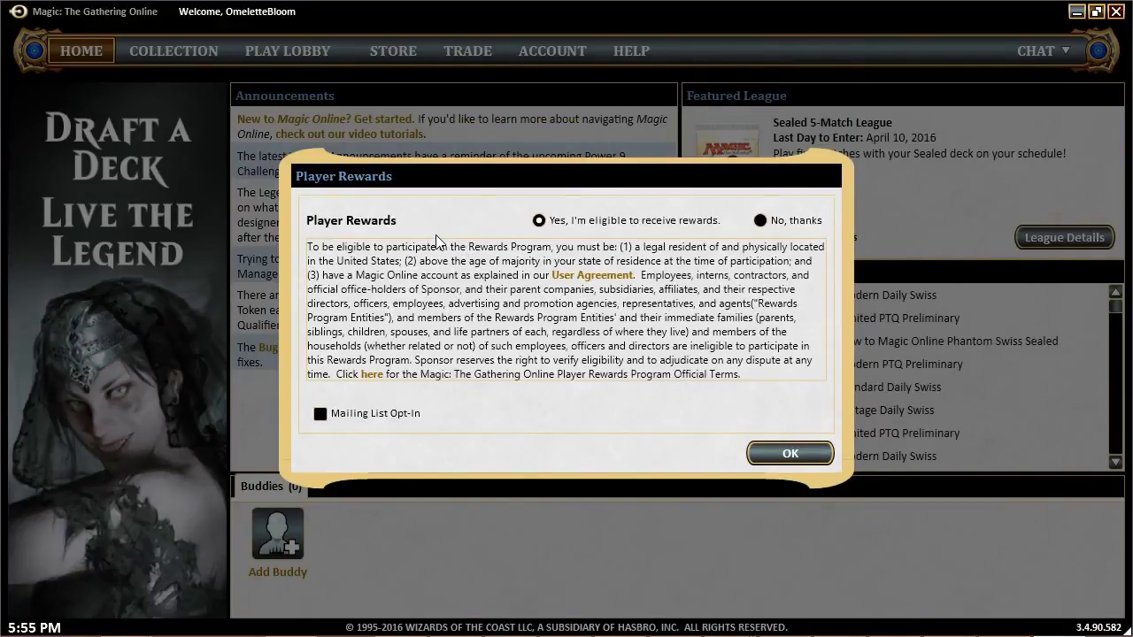
click(790, 454)
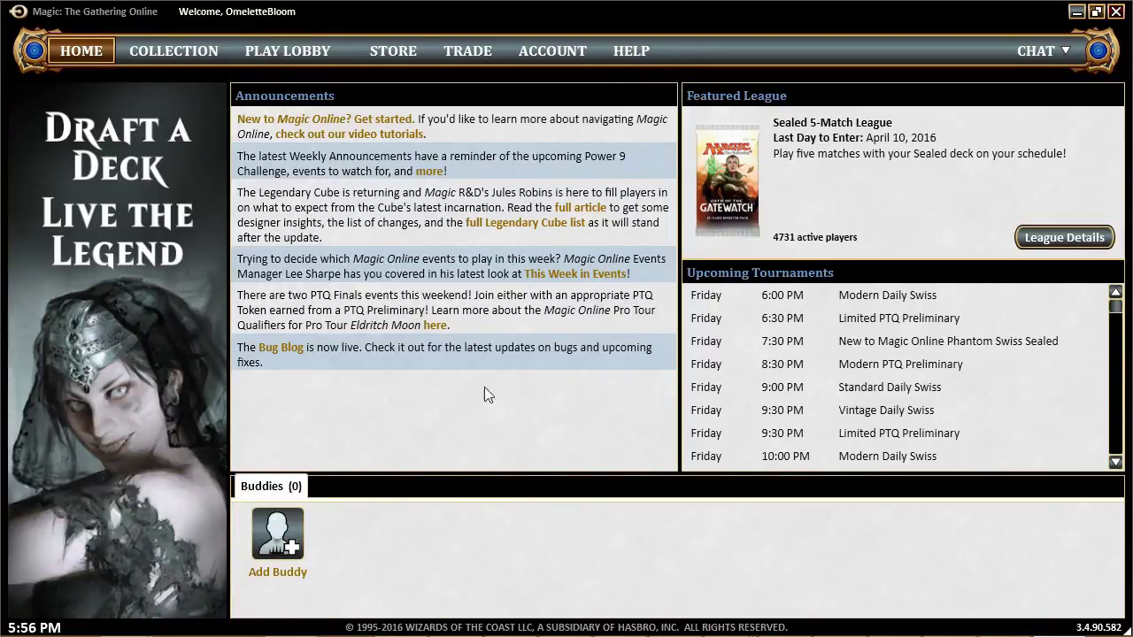
Open one New Account starter kit from Collection > Other Products, adding avatars, 5 Event Tickets and 20 New Player Points
click(159, 53)
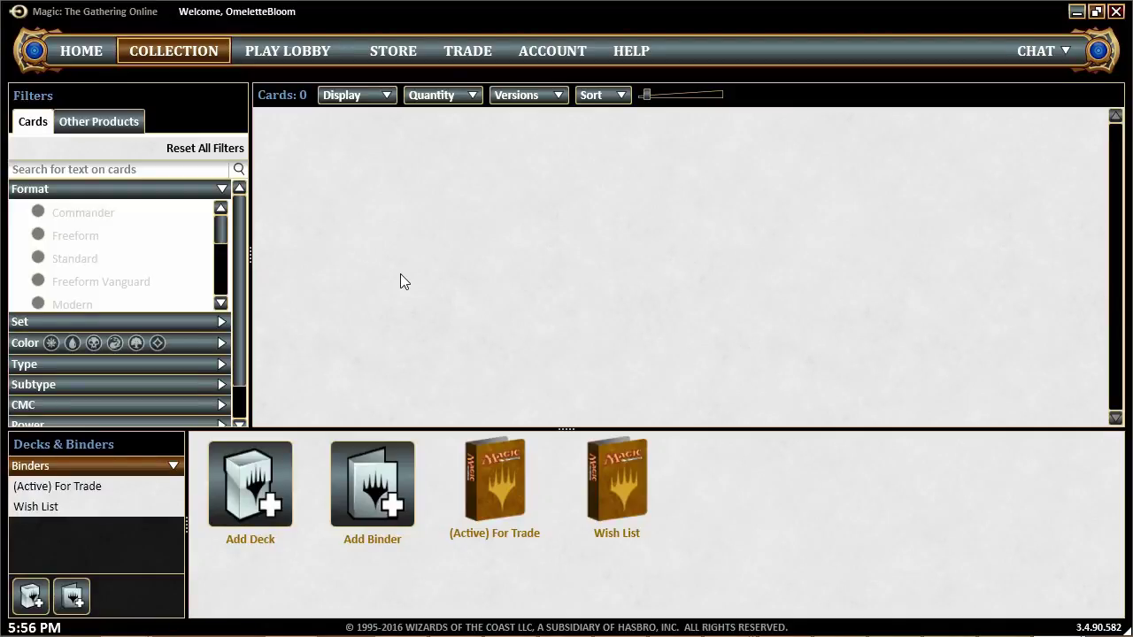
click(113, 129)
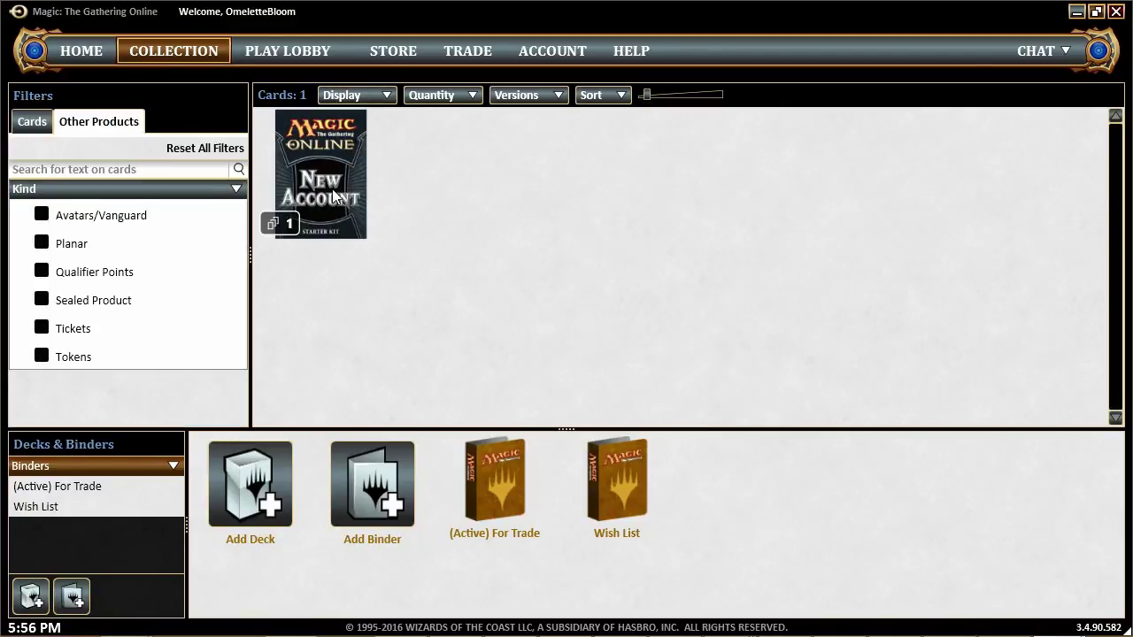
mouse_move(317, 201)
right_click(322, 209)
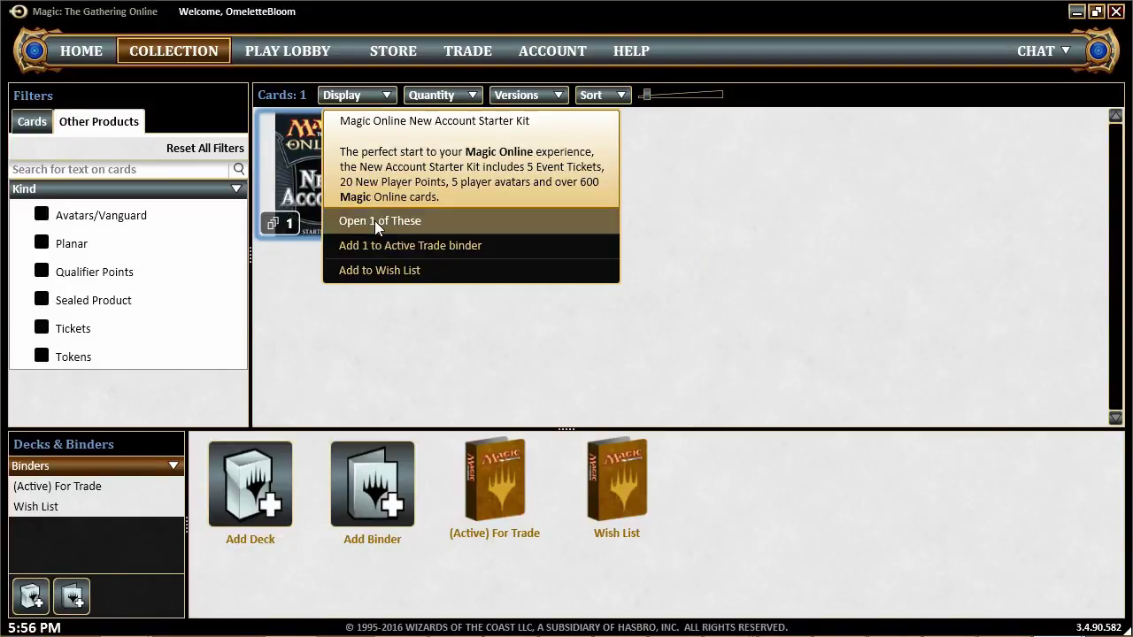
click(374, 220)
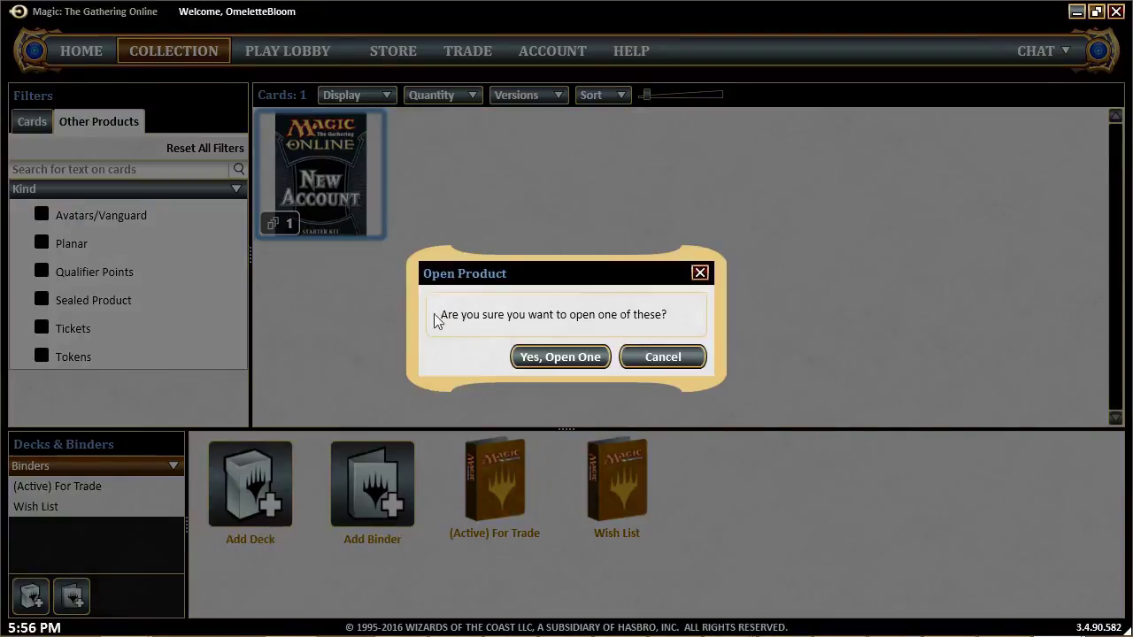
click(577, 359)
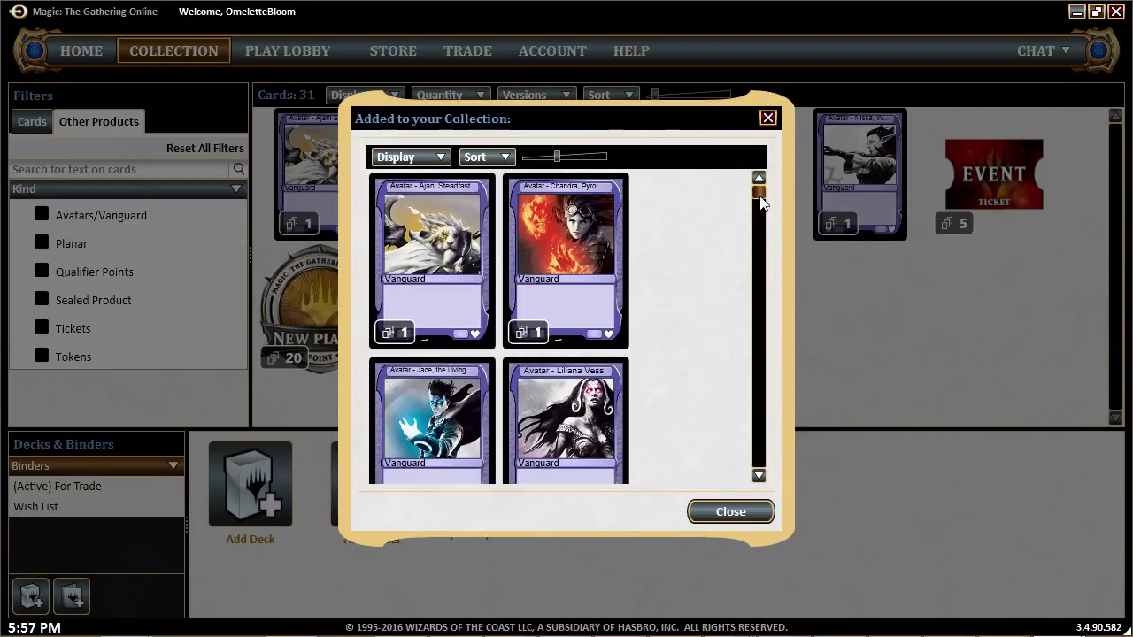
drag(763, 203, 762, 344)
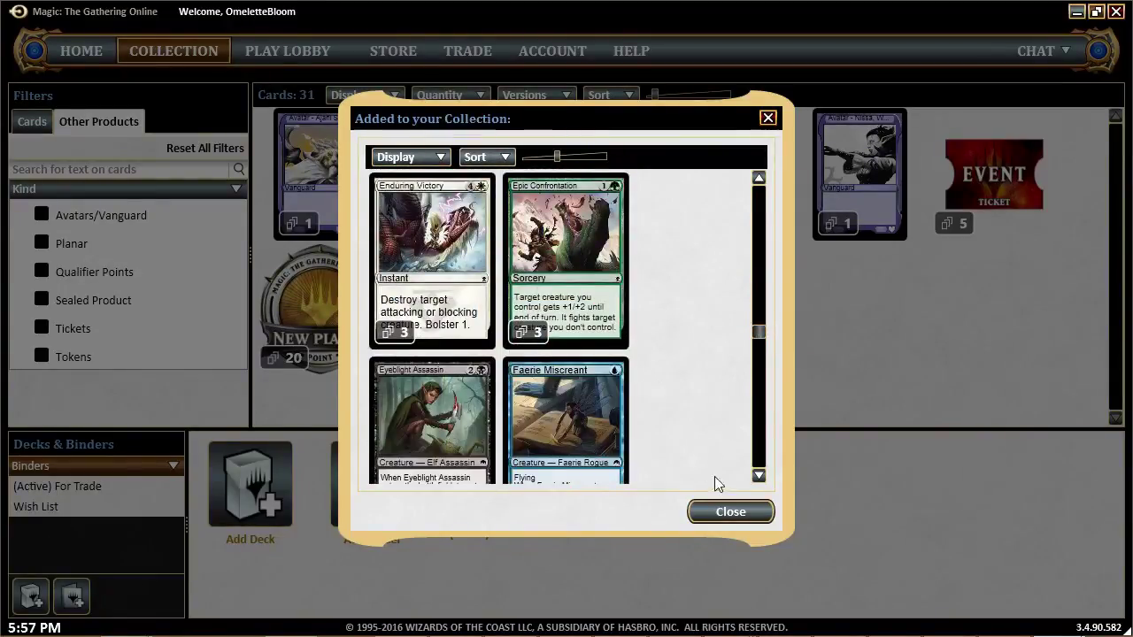
click(730, 512)
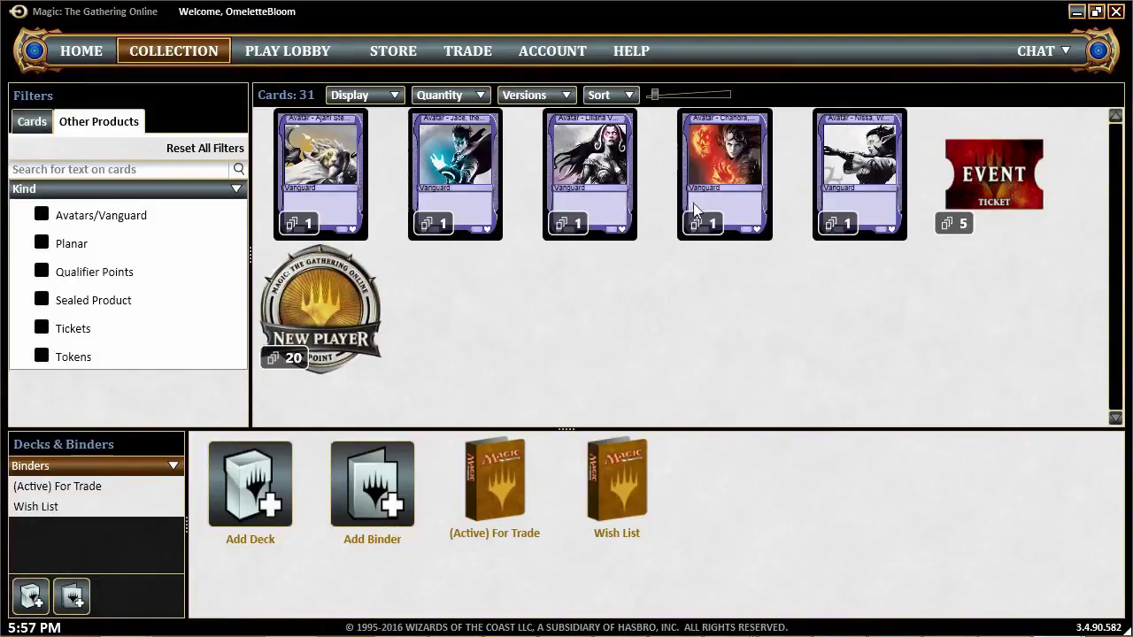
mouse_move(993, 199)
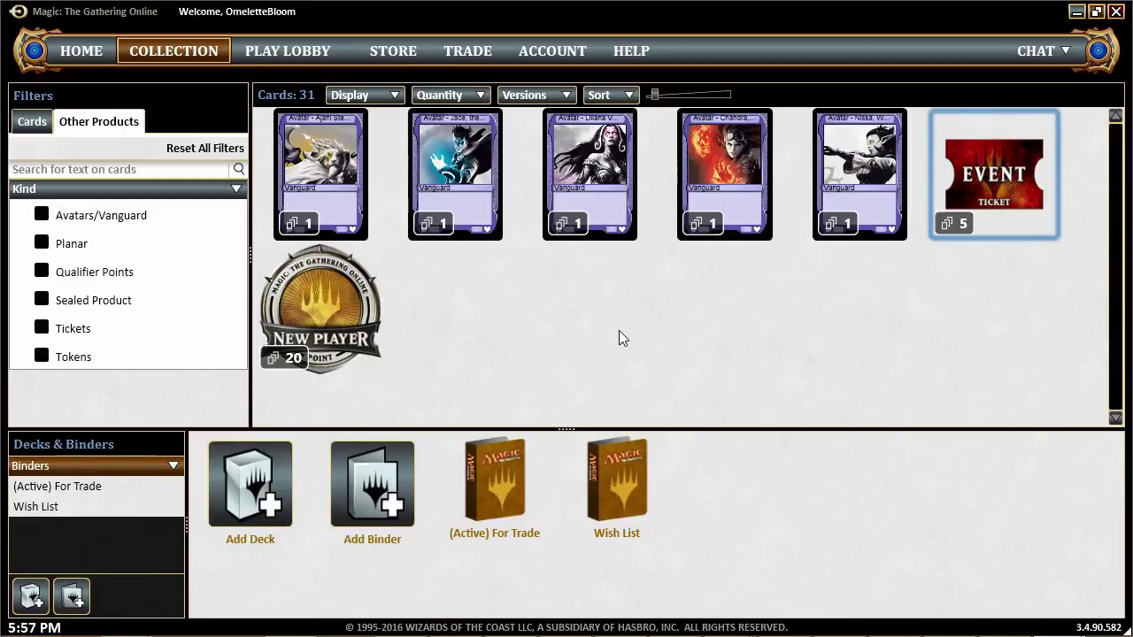
Switch the collection to Cards and browse the 700-card grid
click(35, 124)
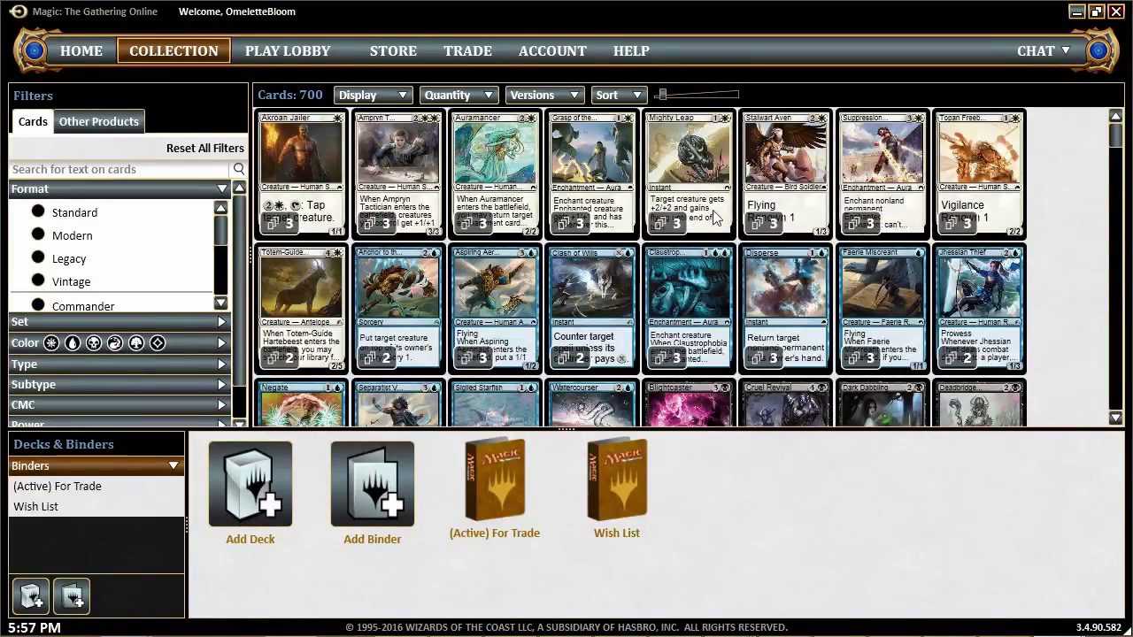
drag(863, 431, 870, 467)
scroll(867, 311, down, 3)
scroll(864, 310, down, 3)
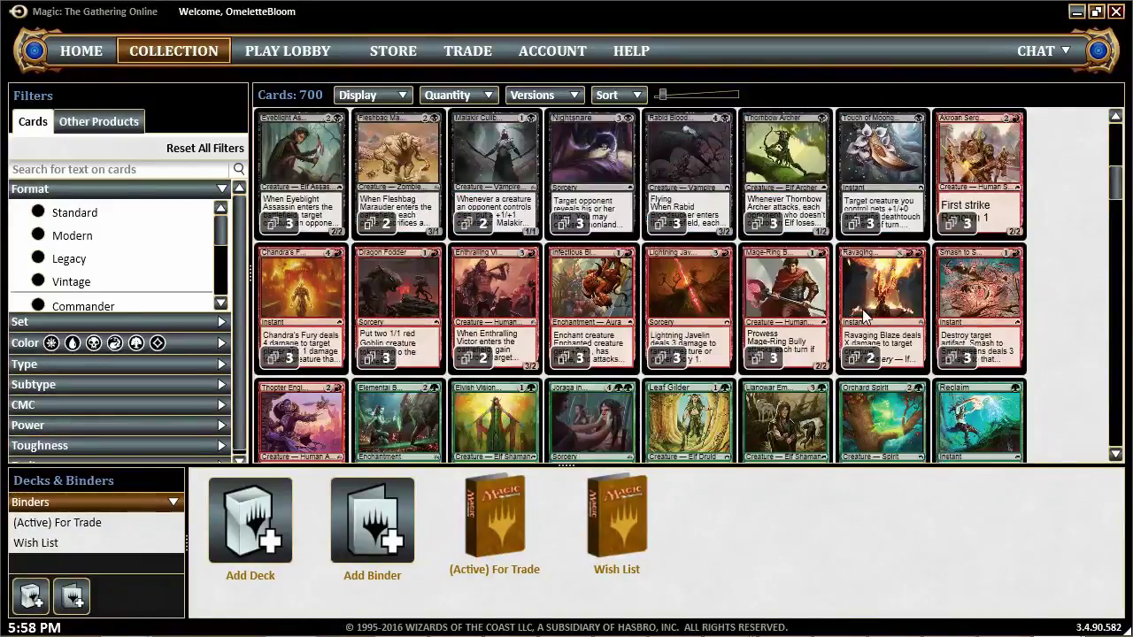
scroll(863, 310, down, 5)
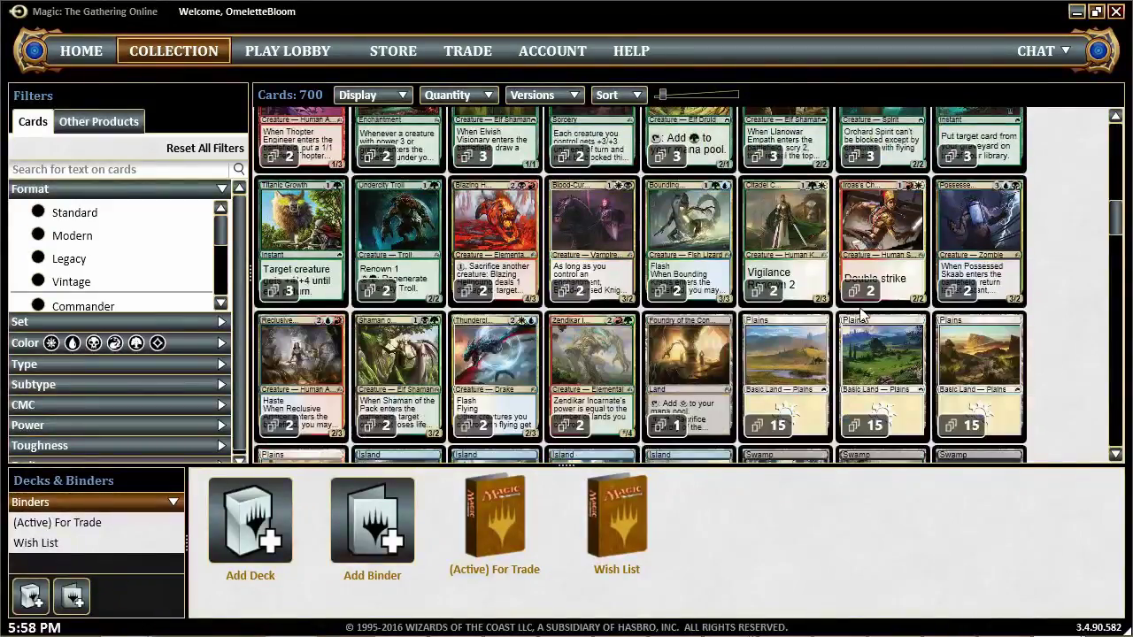
scroll(854, 323, down, 2)
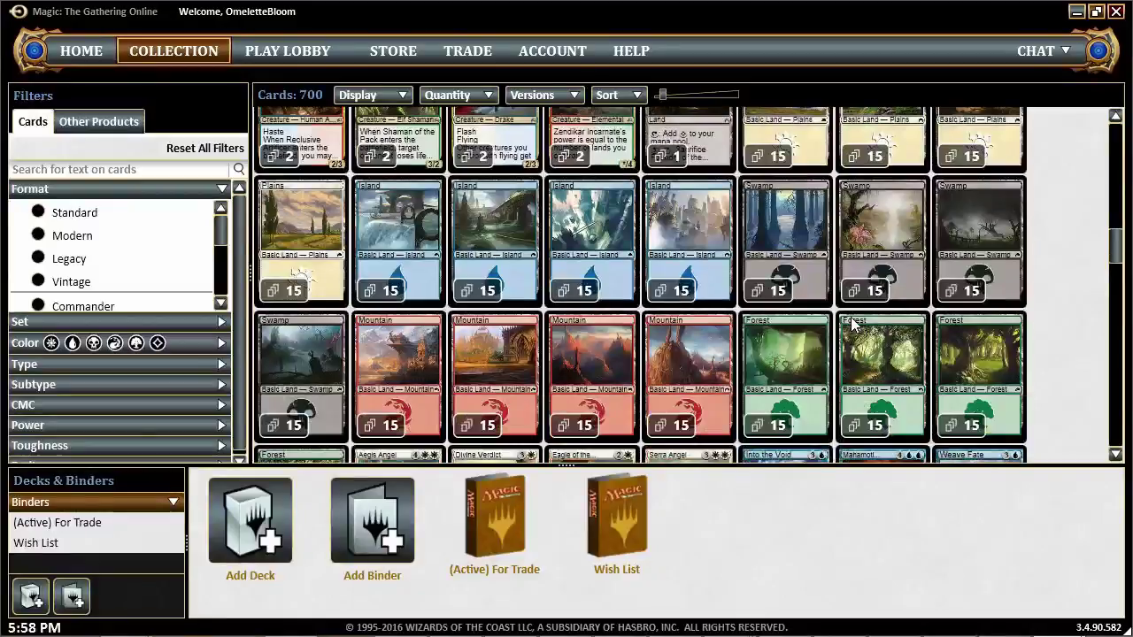
scroll(854, 328, up, 2)
scroll(885, 292, up, 10)
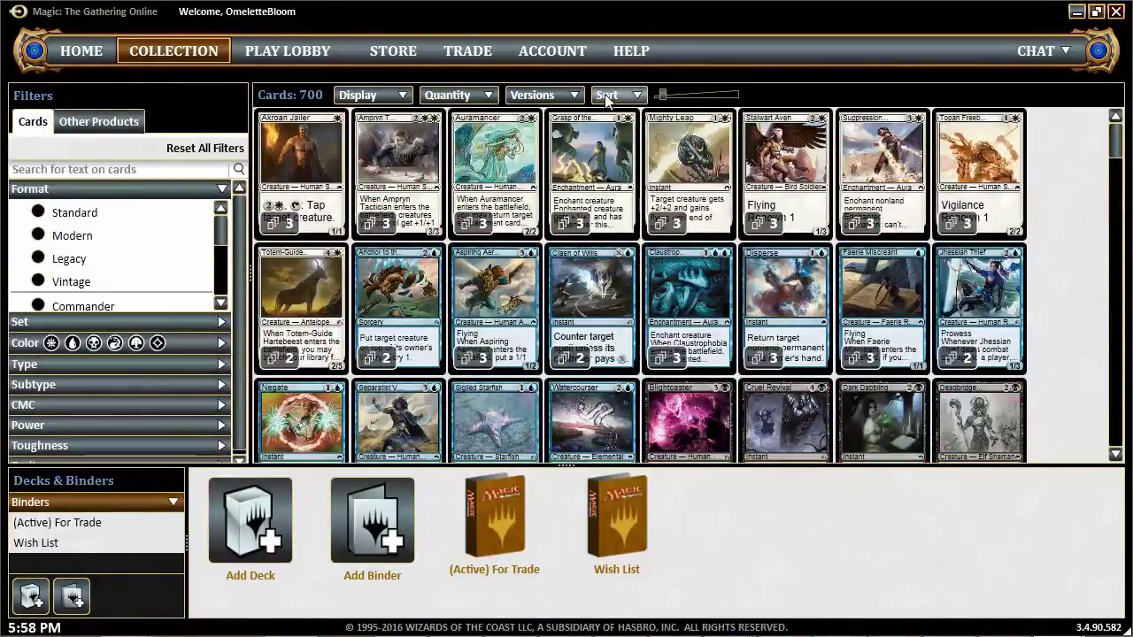
Sort the cards by Rarity, then alphabetically by Name
click(615, 96)
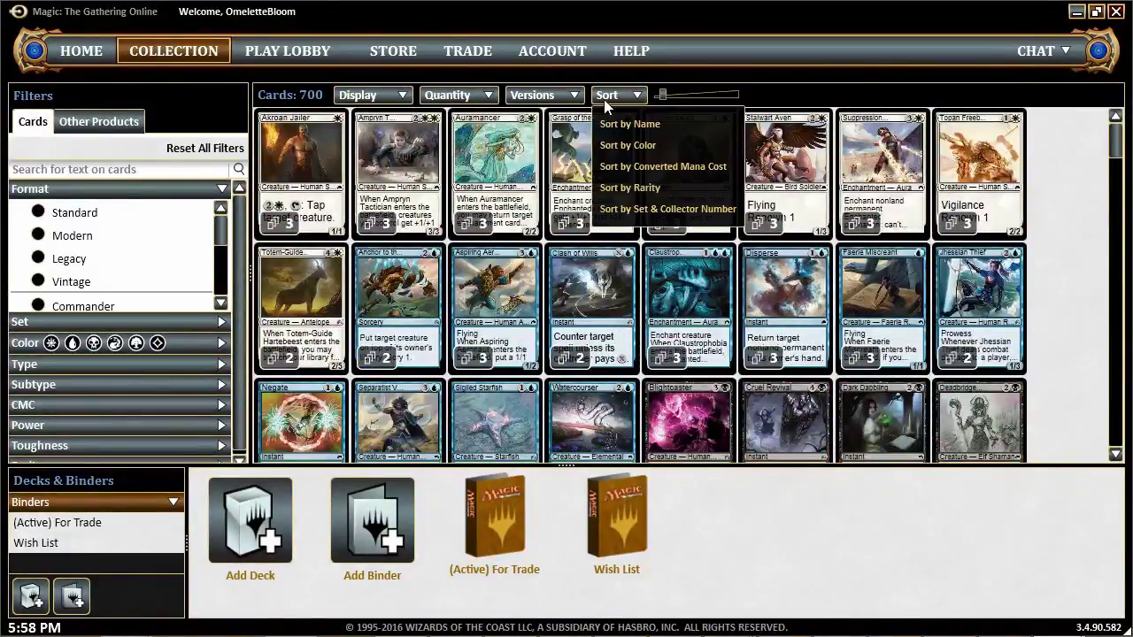
click(626, 190)
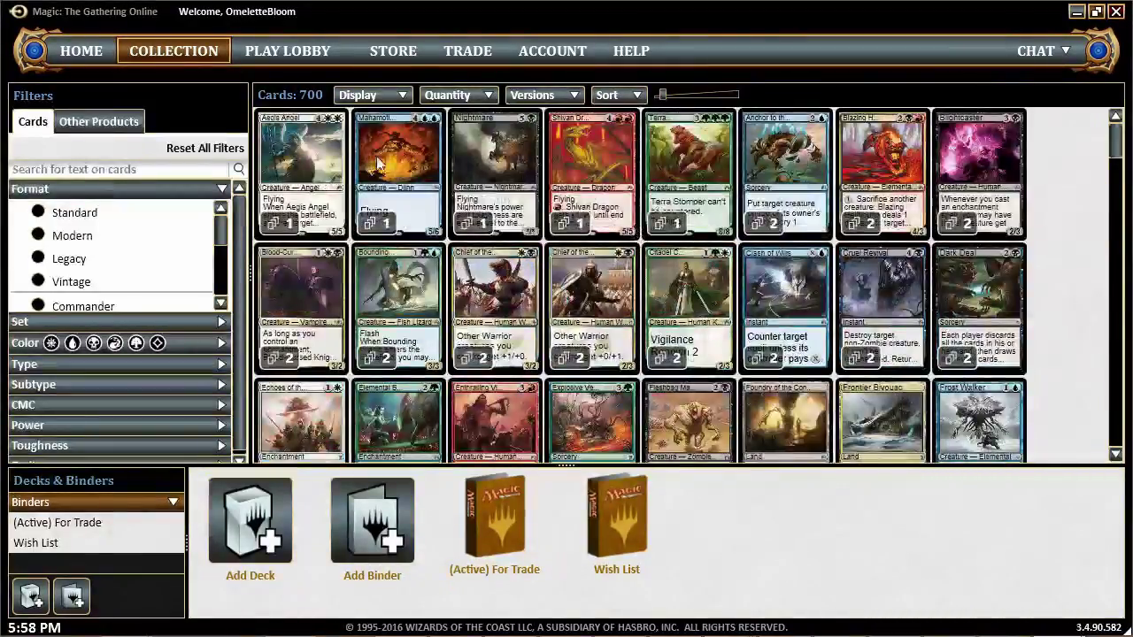
click(607, 95)
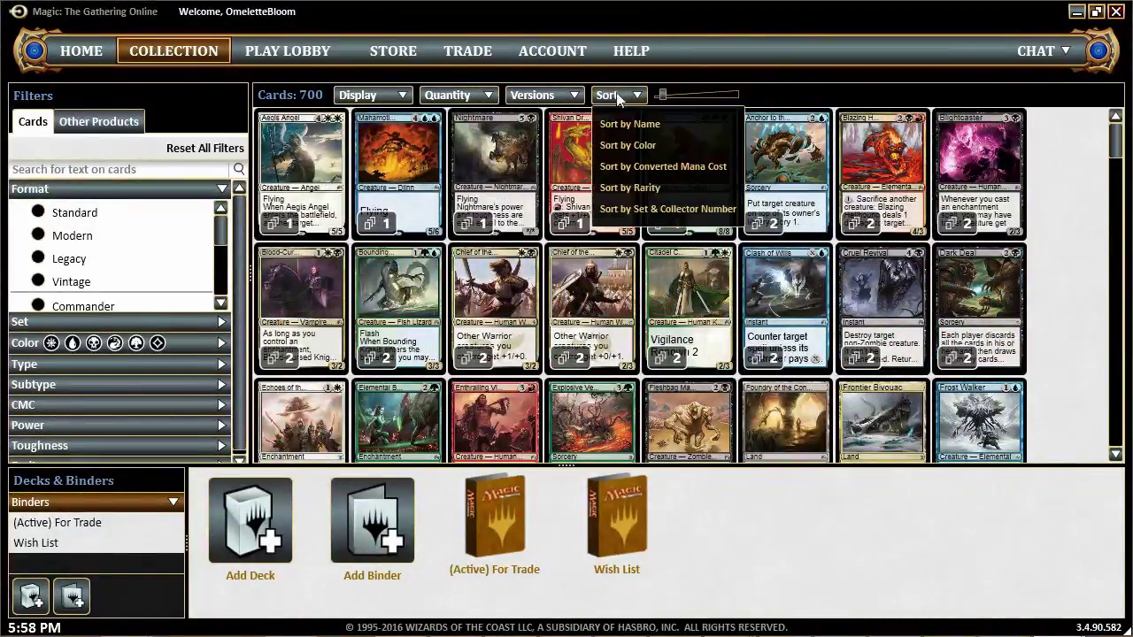
click(625, 122)
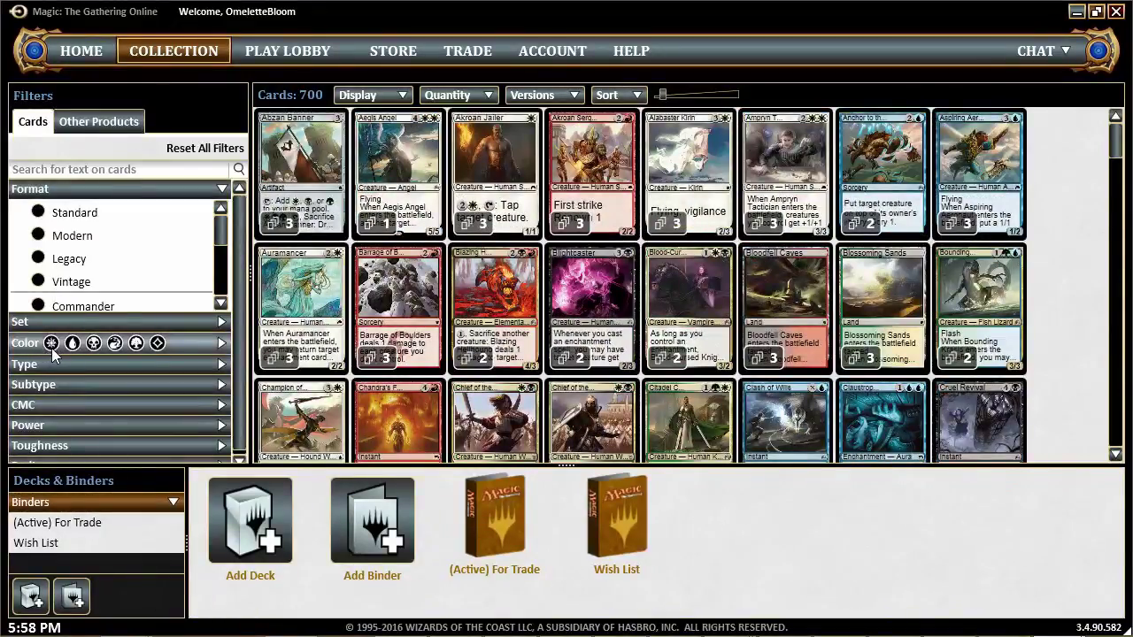
Toggle the White colour and Instant type filters off again, then bring up the Quantity filter settings
click(52, 347)
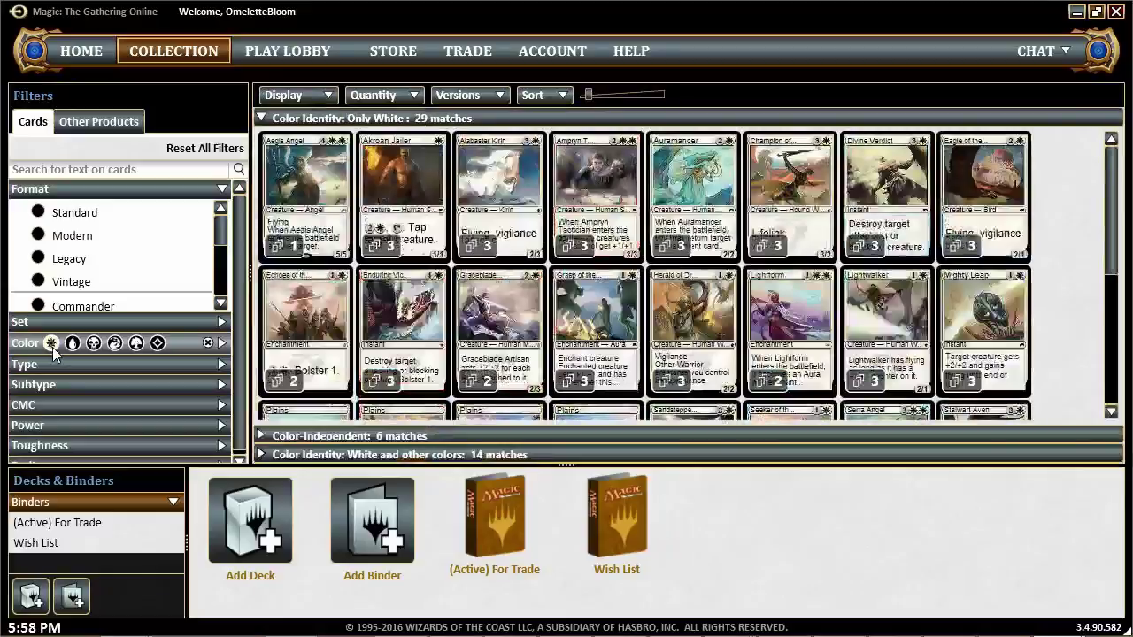
click(52, 347)
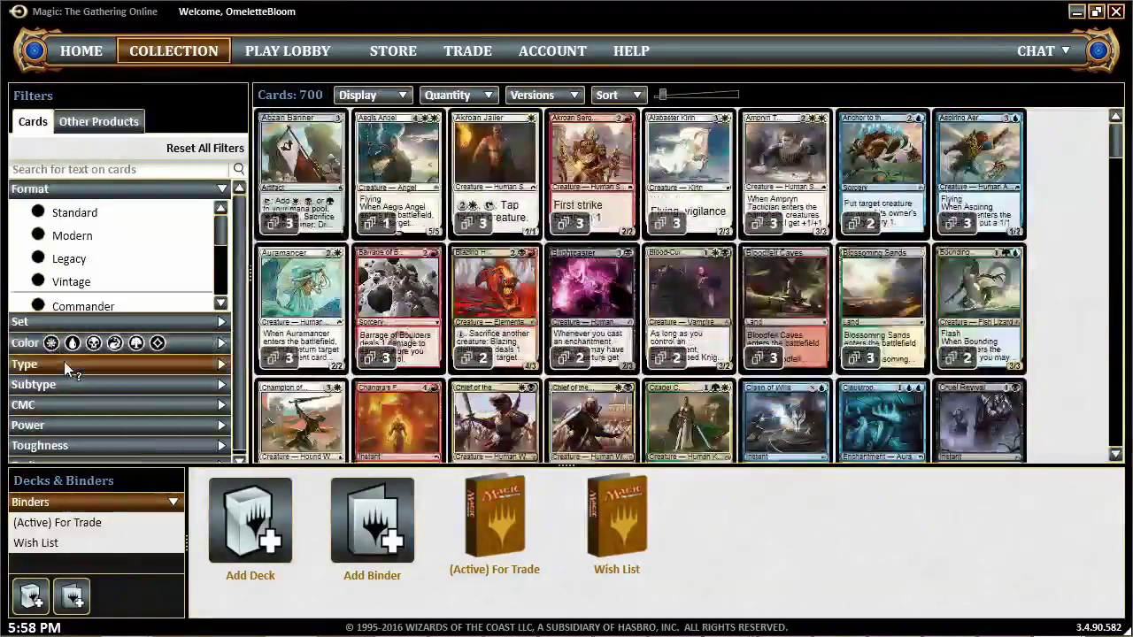
click(64, 361)
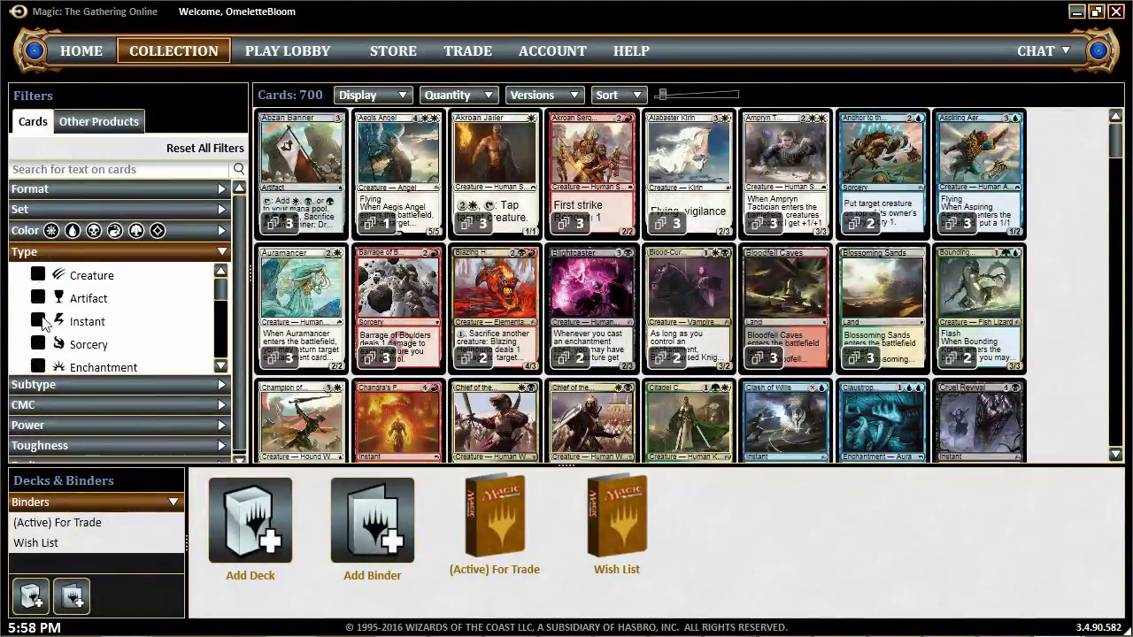
click(39, 322)
click(93, 325)
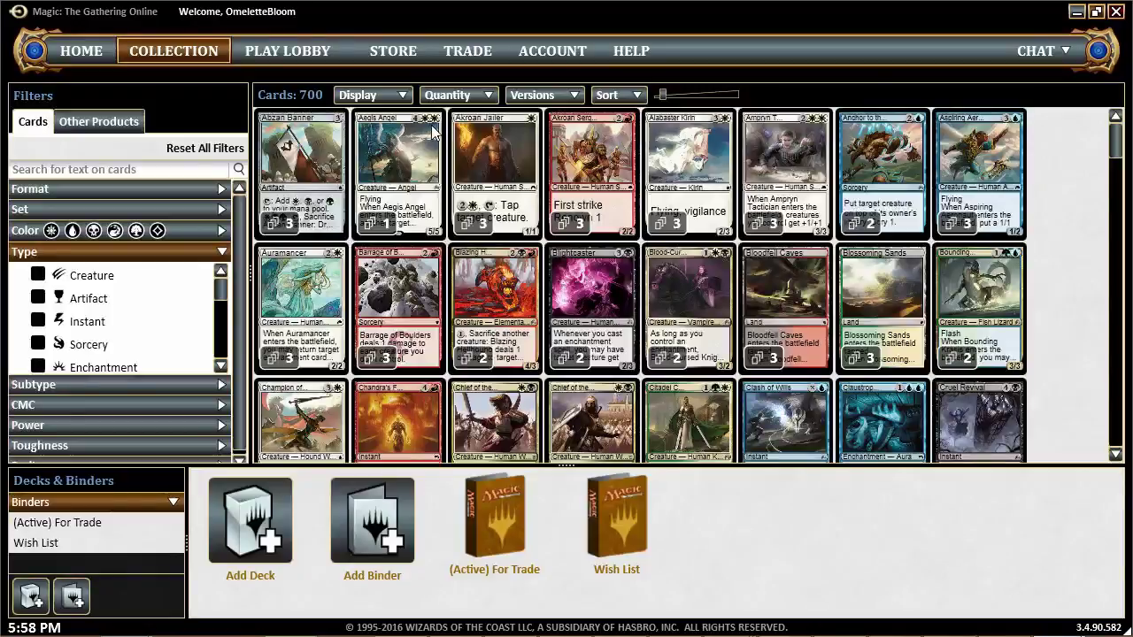
click(457, 99)
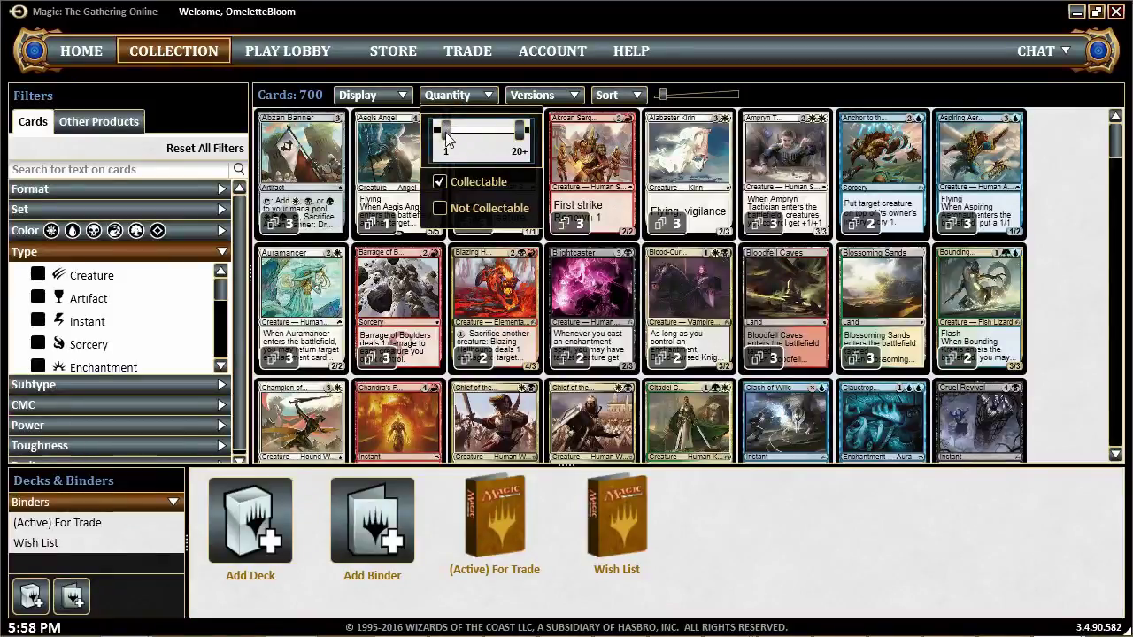
Set the minimum quantity to 0 and search cards for 'extra turn', previewing the results
drag(451, 131, 441, 132)
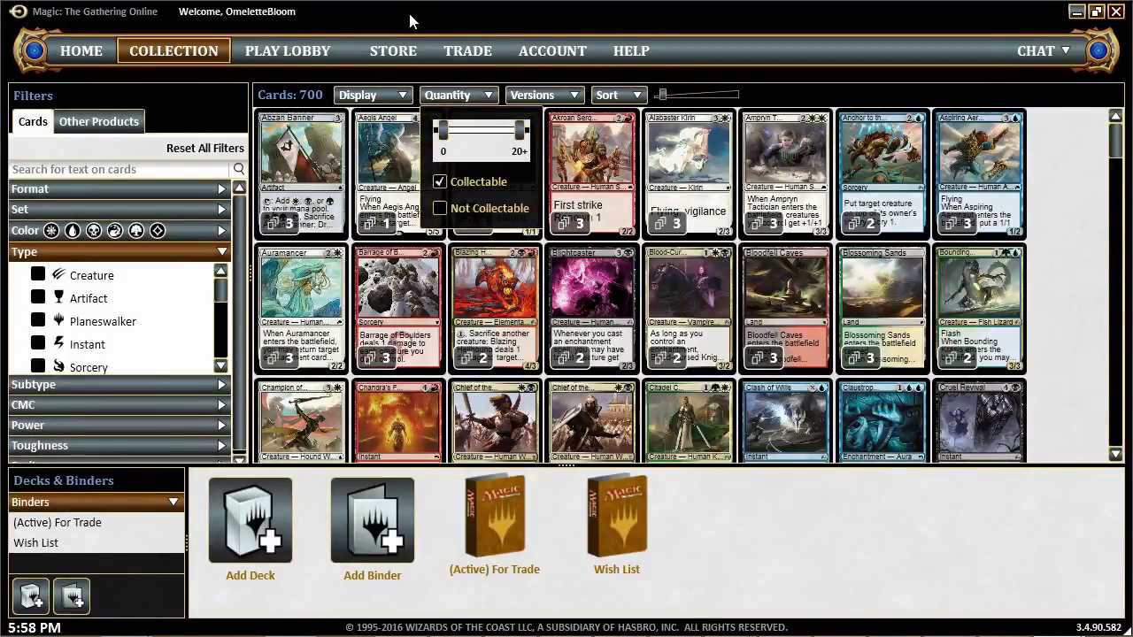
click(784, 214)
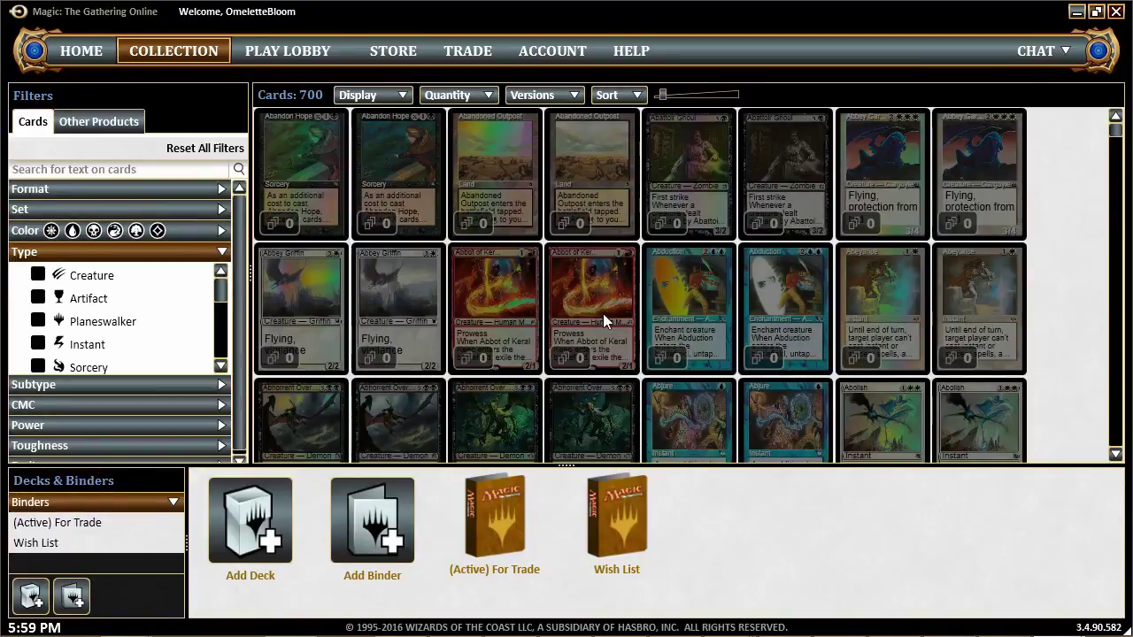
click(100, 166)
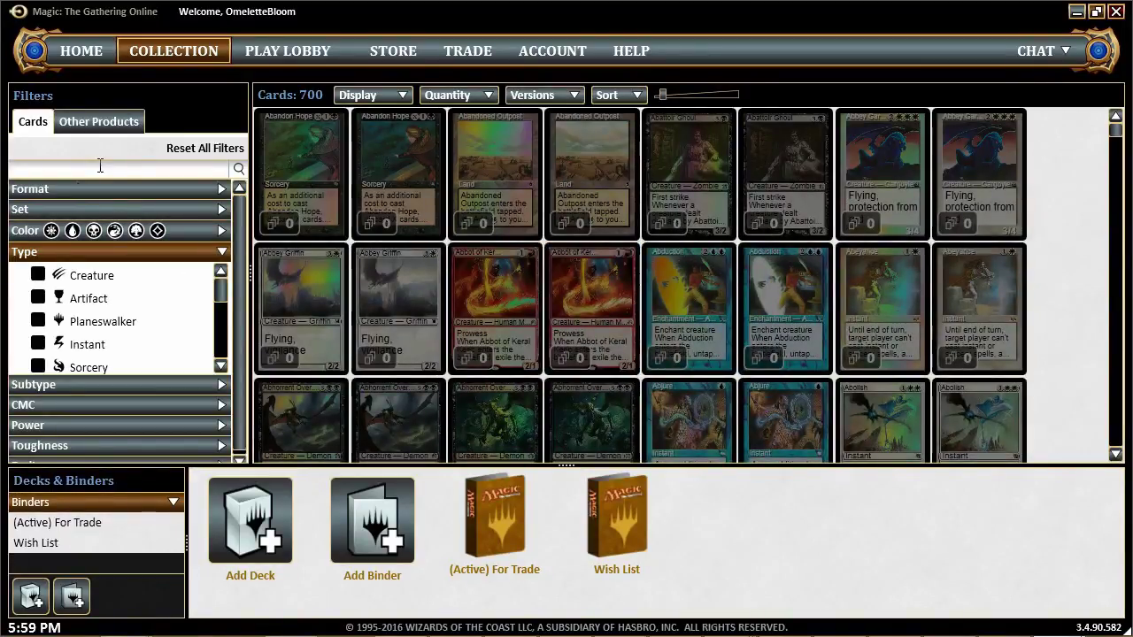
text(extra turn)
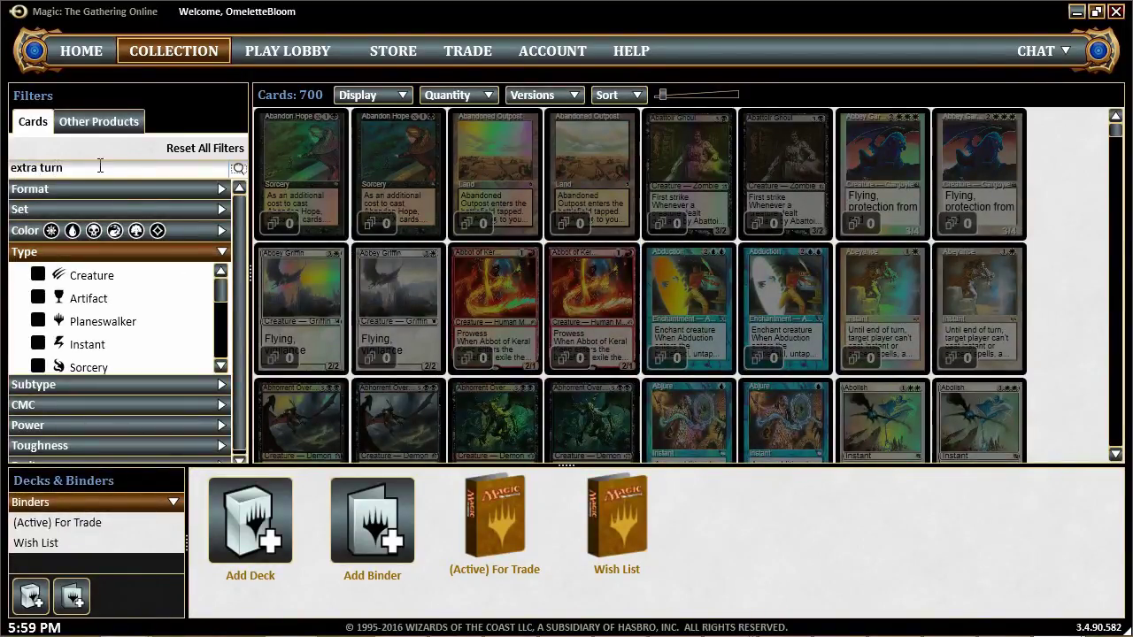
key(Return)
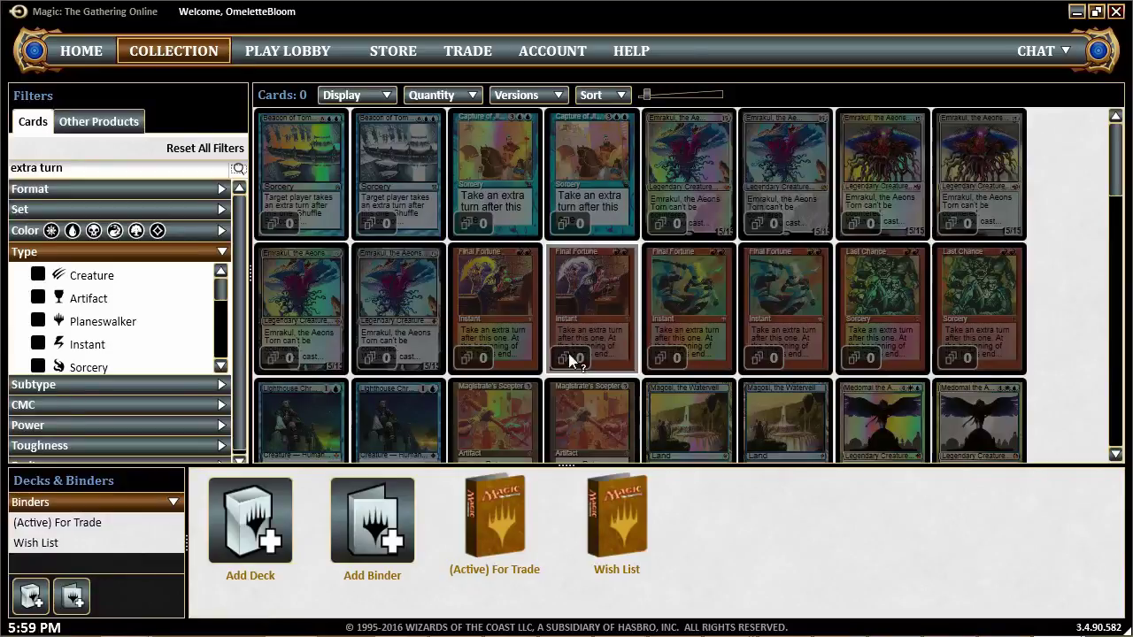
mouse_move(492, 186)
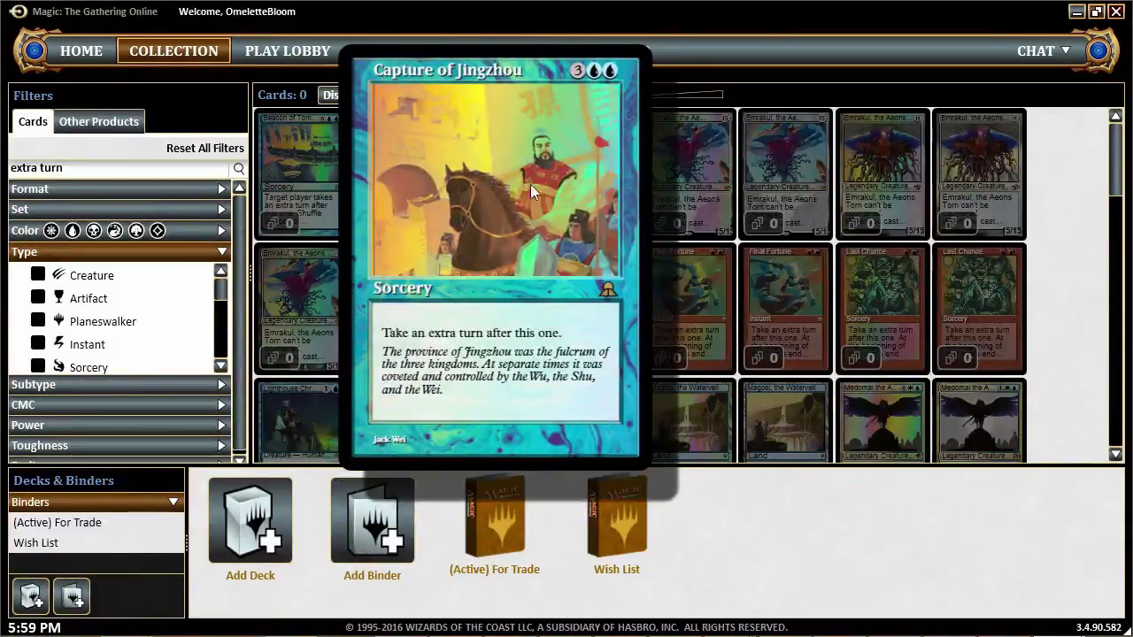
mouse_move(610, 188)
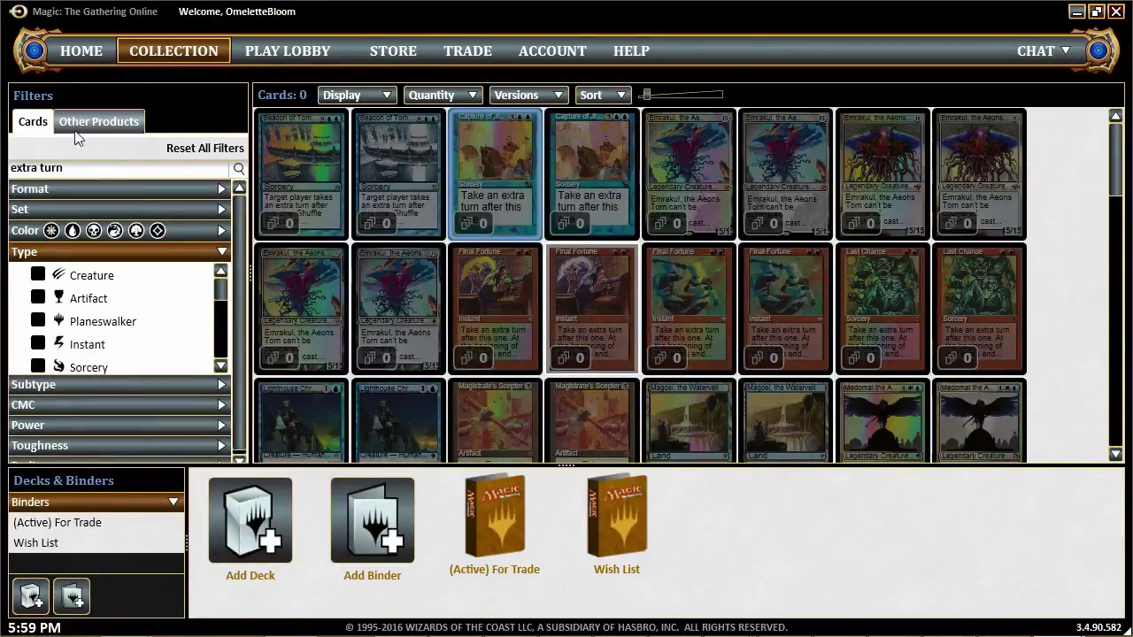
Reset the minimum quantity to 1 and clear the 'extra turn' search
click(436, 95)
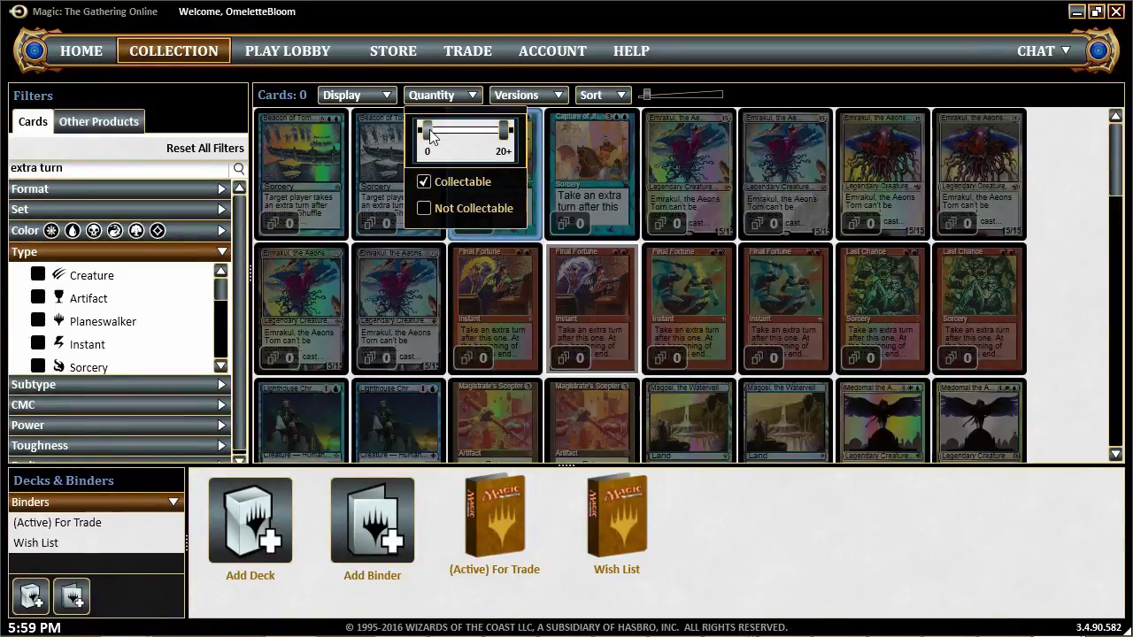
drag(433, 135, 440, 133)
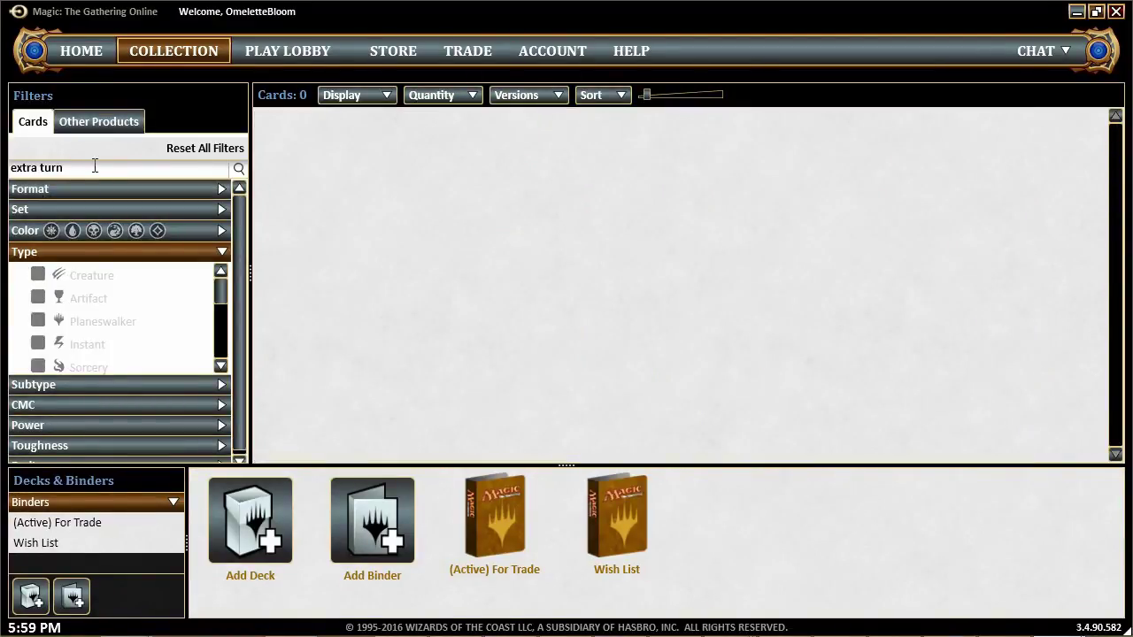
triple_click(95, 168)
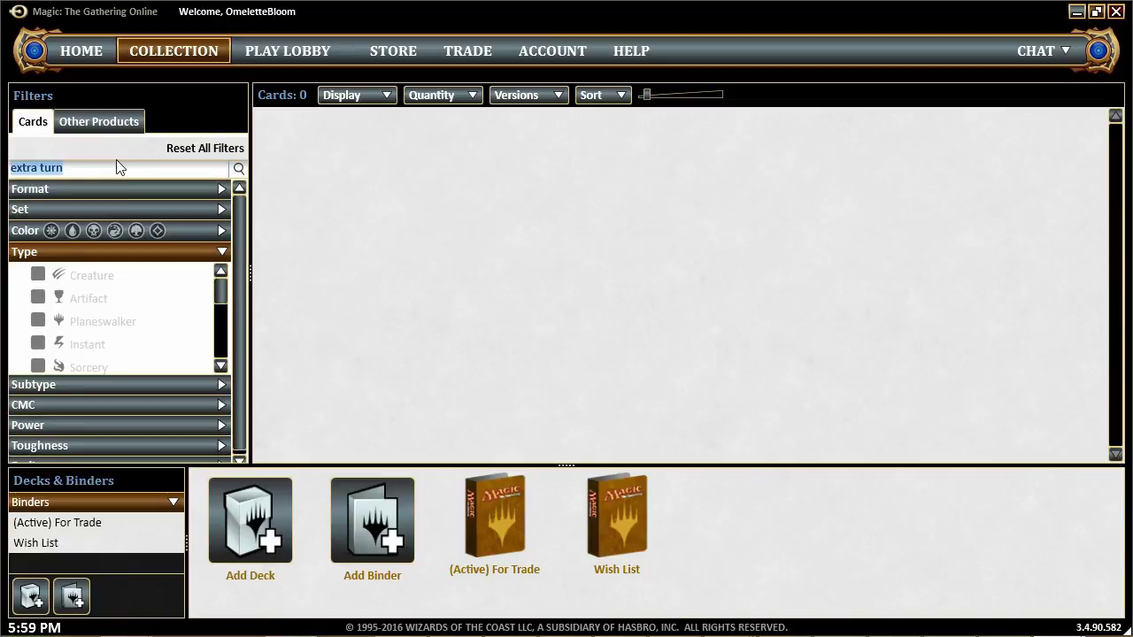
key(BackSpace)
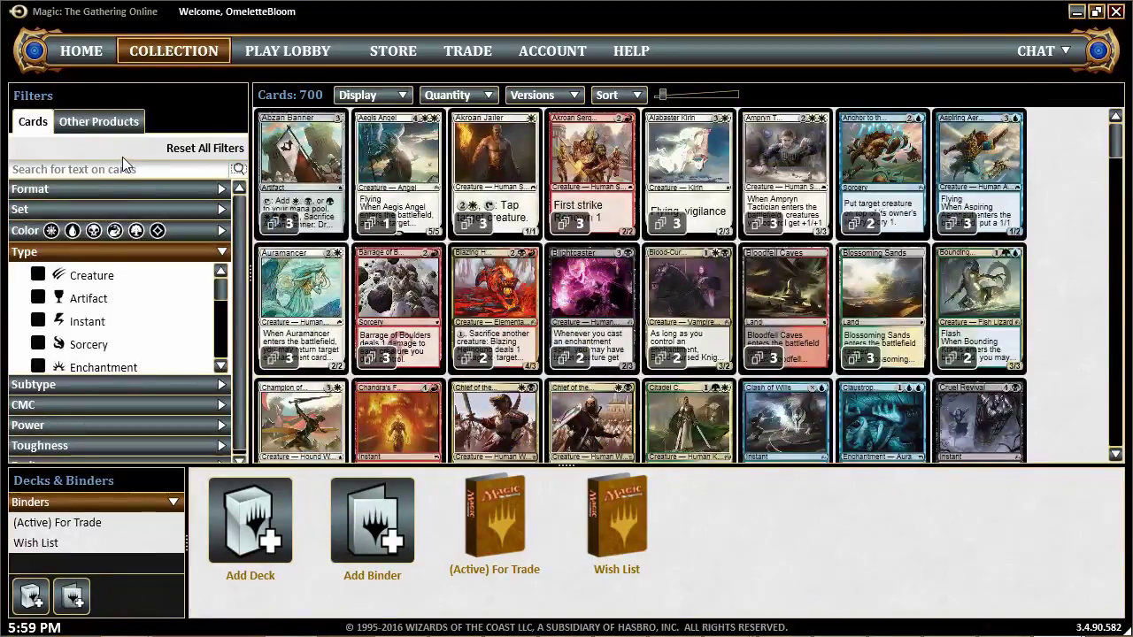
Go through the Play Lobby to the Store listing Event Tickets, boosters and intro packs
click(287, 53)
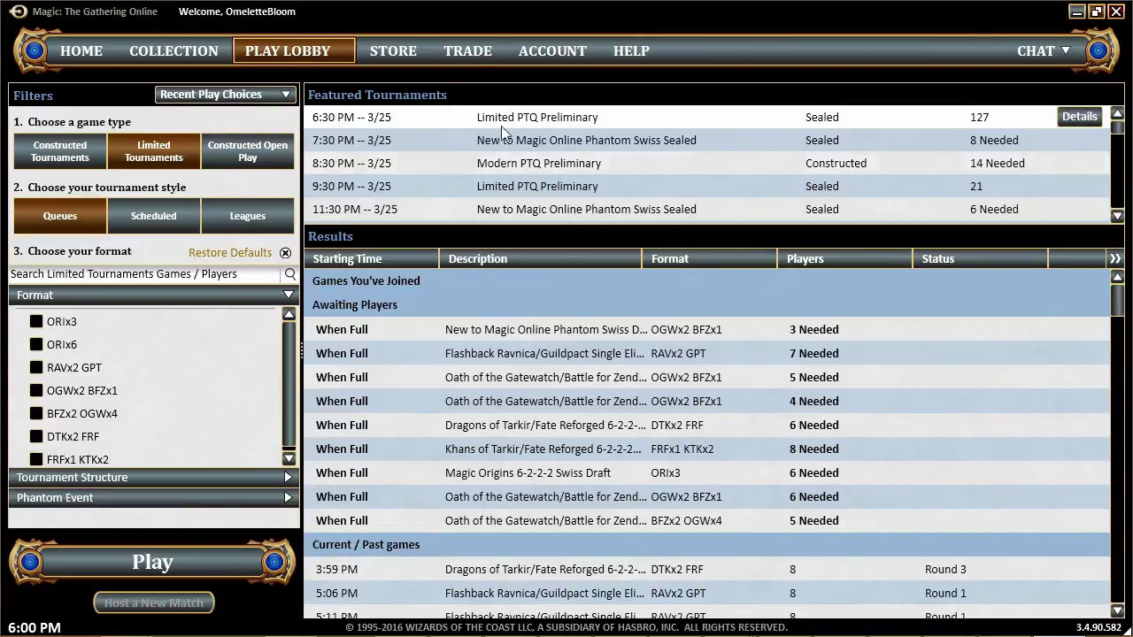
click(387, 49)
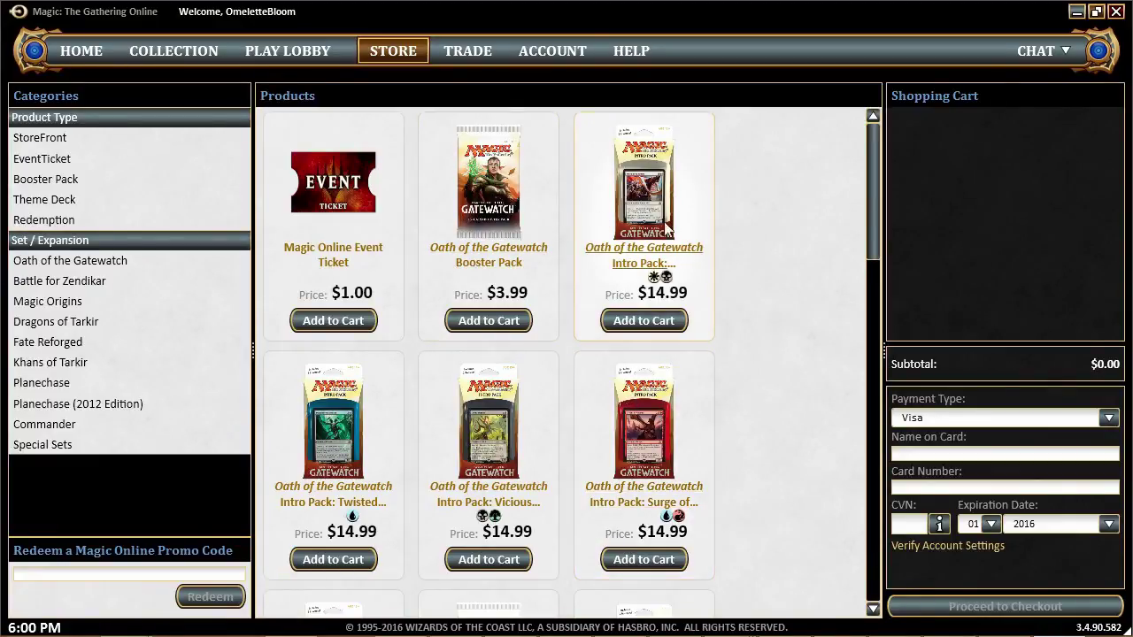
drag(874, 203, 881, 261)
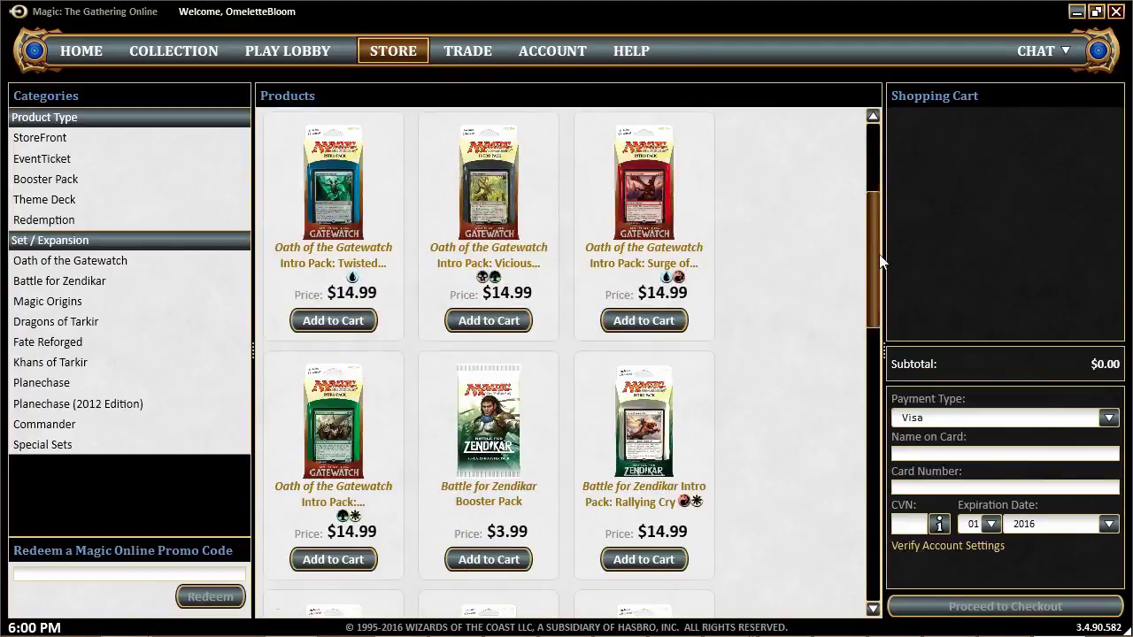
scroll(881, 261, up, 3)
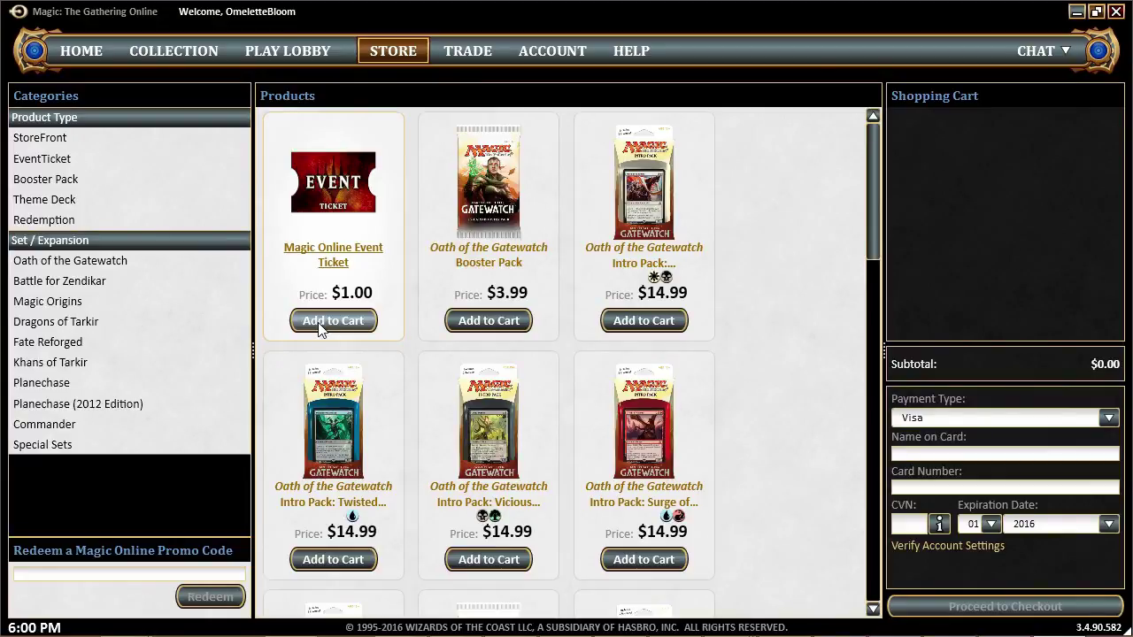
After viewing Trade, enable Auto Save Draft Logs under Account's Game History, then view Help
click(465, 52)
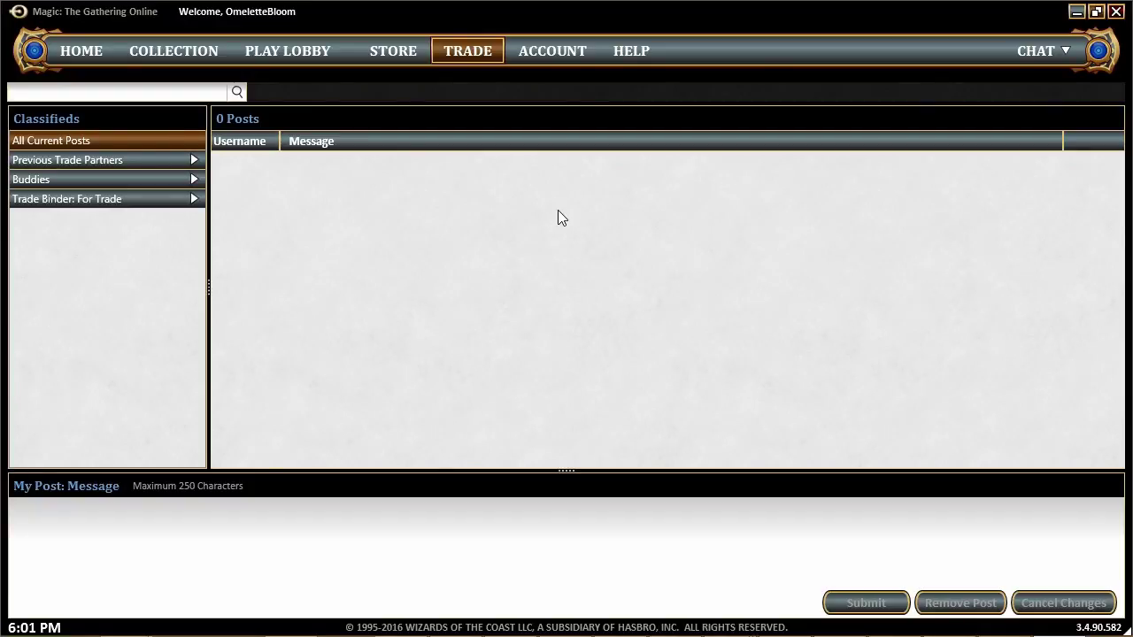
click(546, 49)
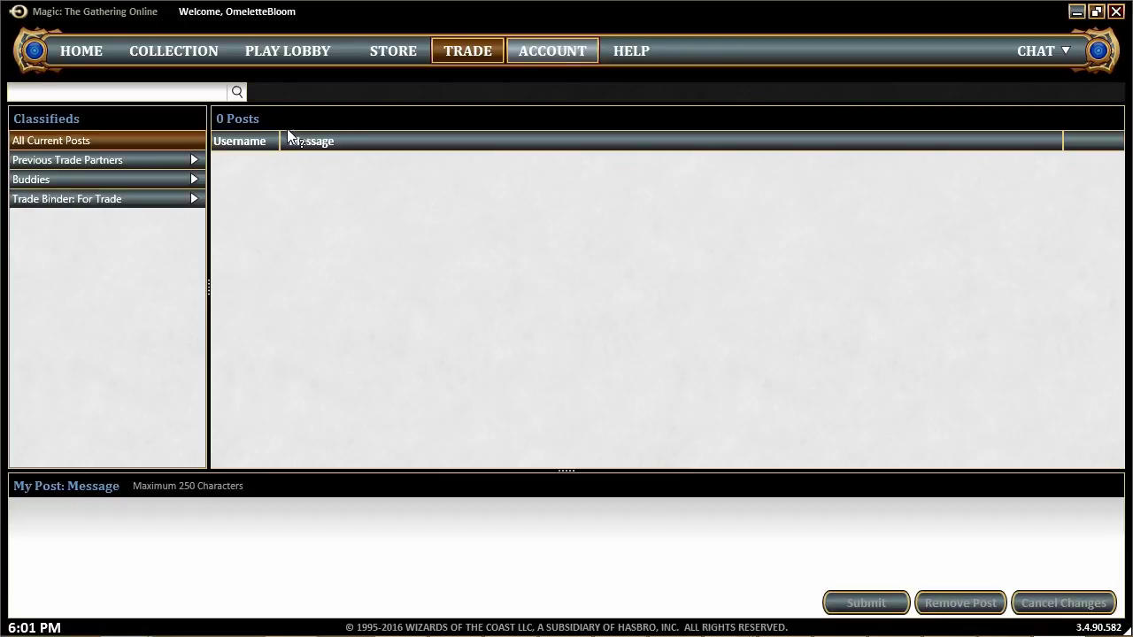
click(558, 52)
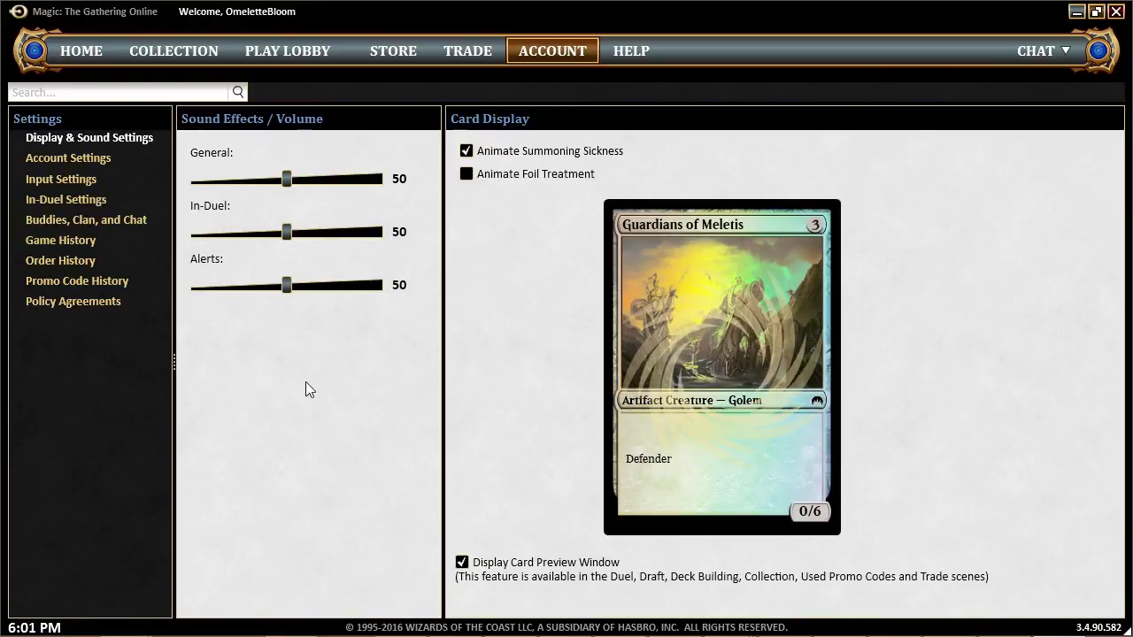
click(71, 246)
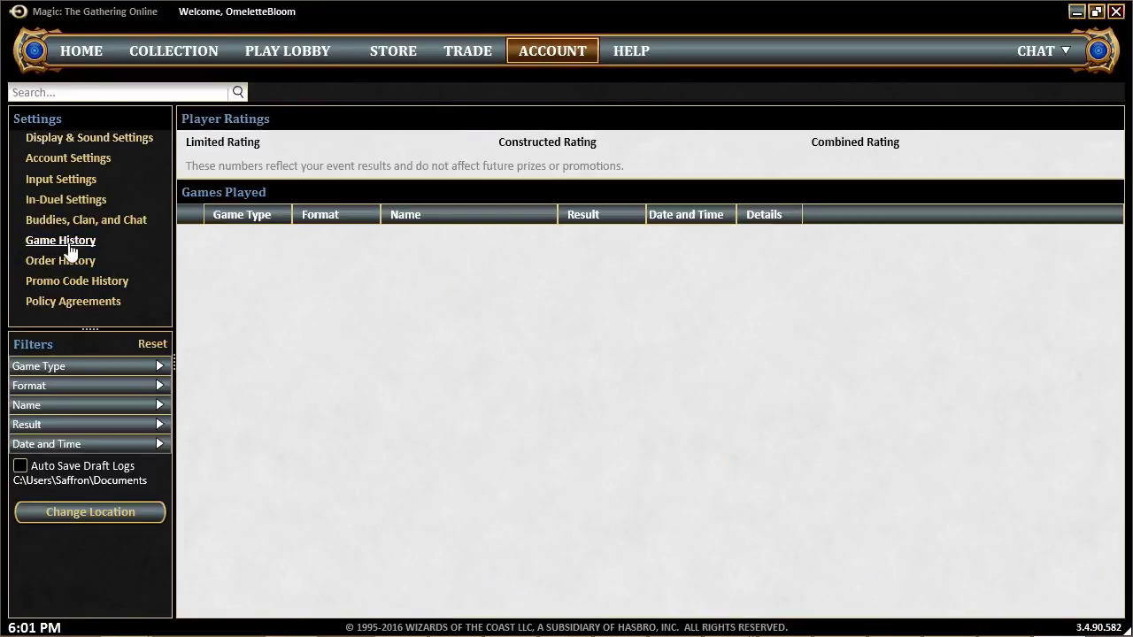
click(21, 469)
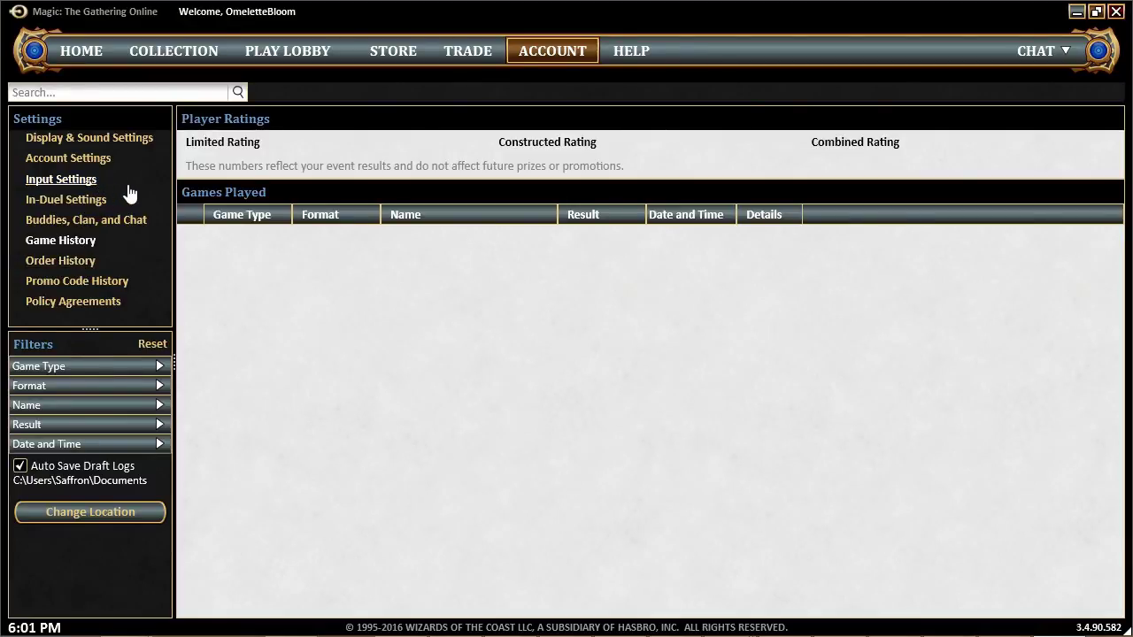
click(631, 51)
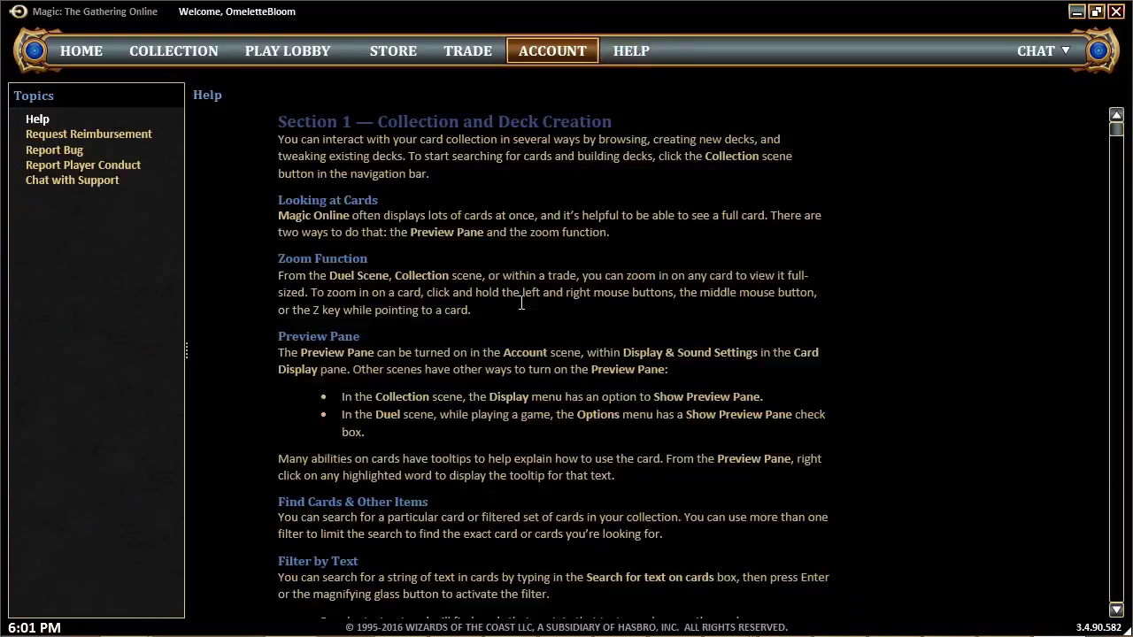
Start a Chat with Support, move its window aside, then close it
click(99, 183)
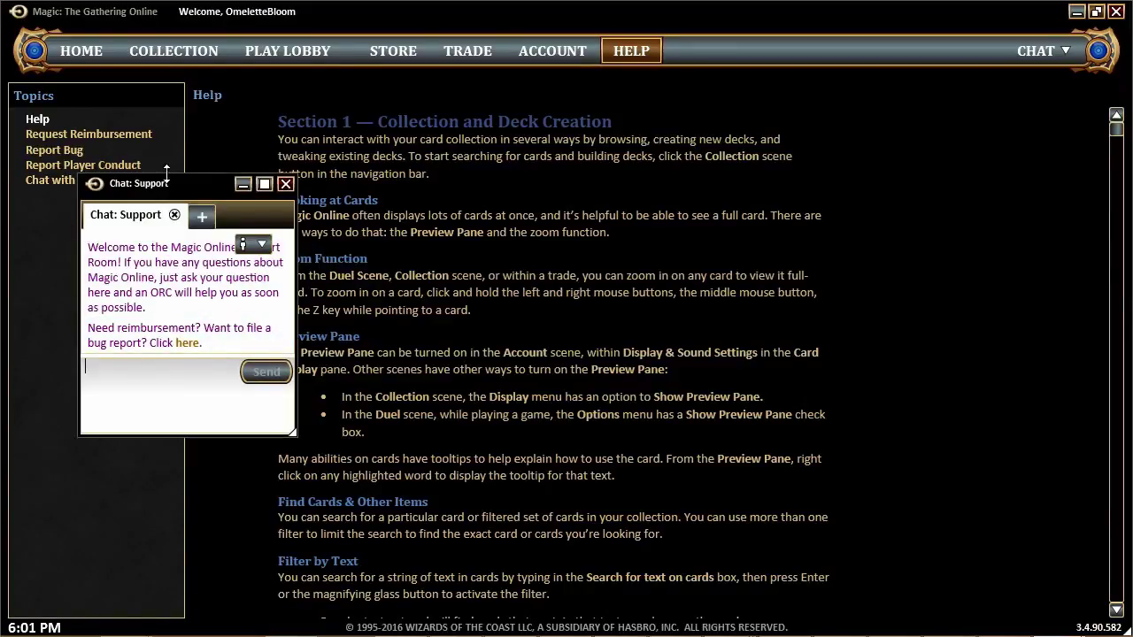
drag(153, 192, 273, 179)
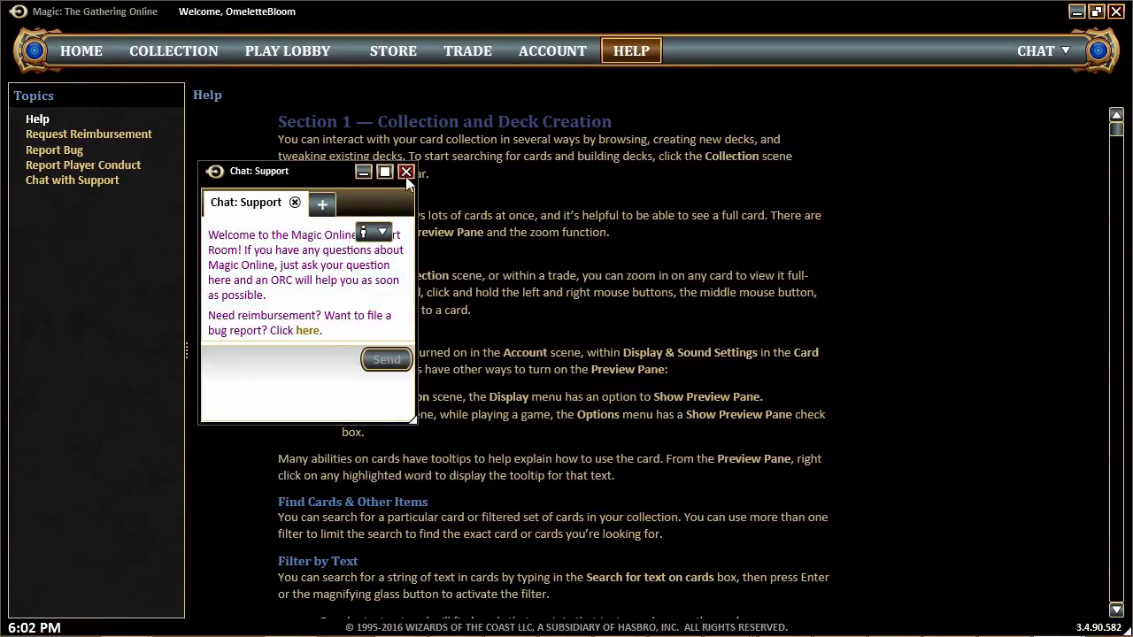
click(405, 172)
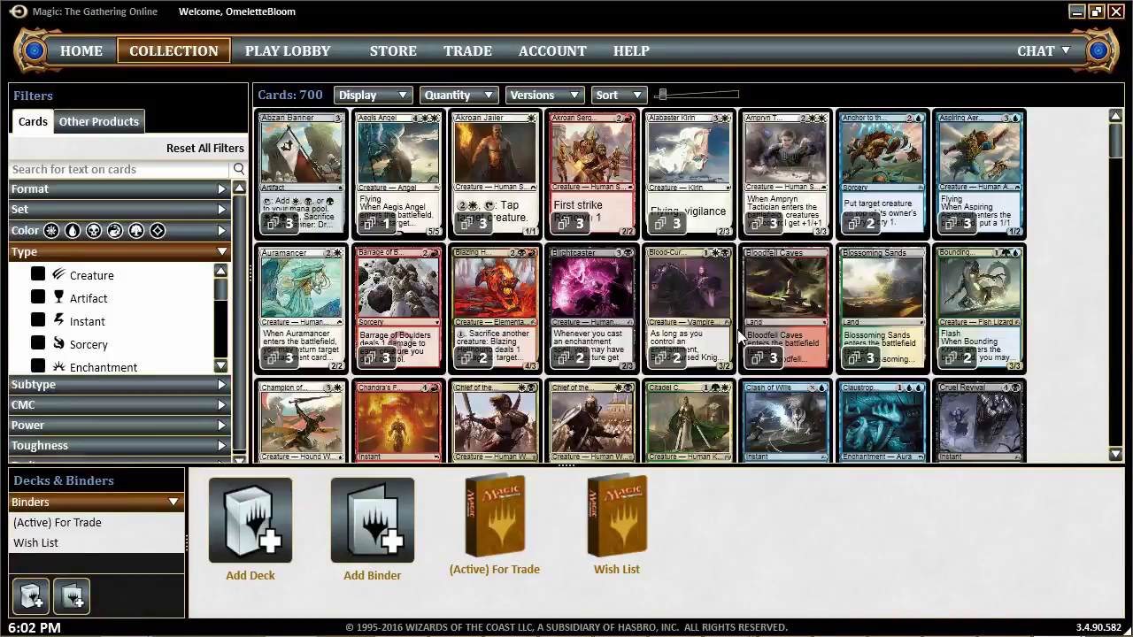